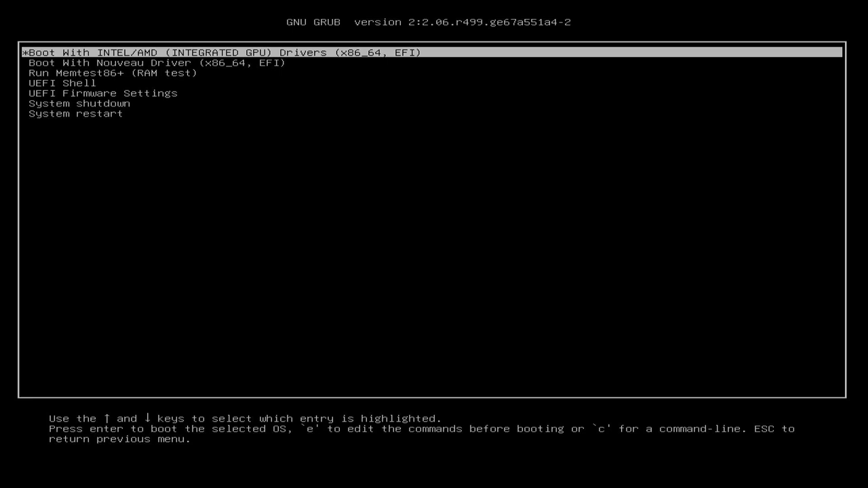
Preview the Nouveau entry, then boot 'Boot With INTEL/AMD (INTEGRATED GPU) Drivers'.
key("Down")
key("Up")
key("Down")
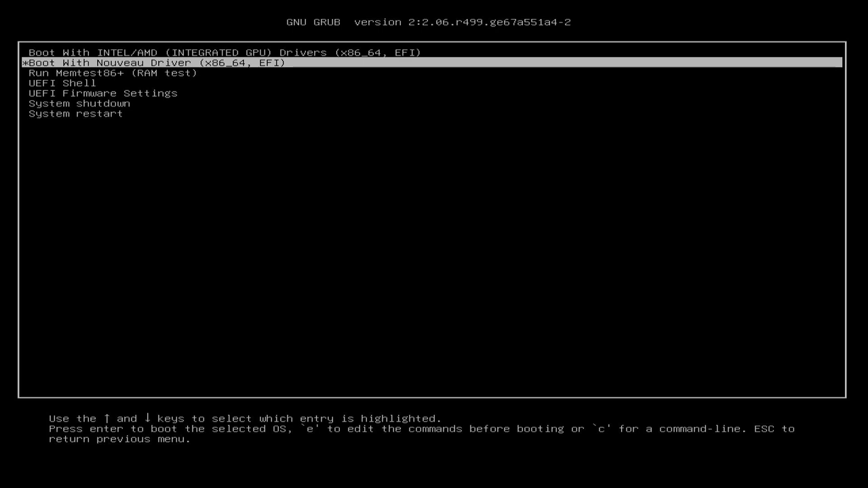
key("Up")
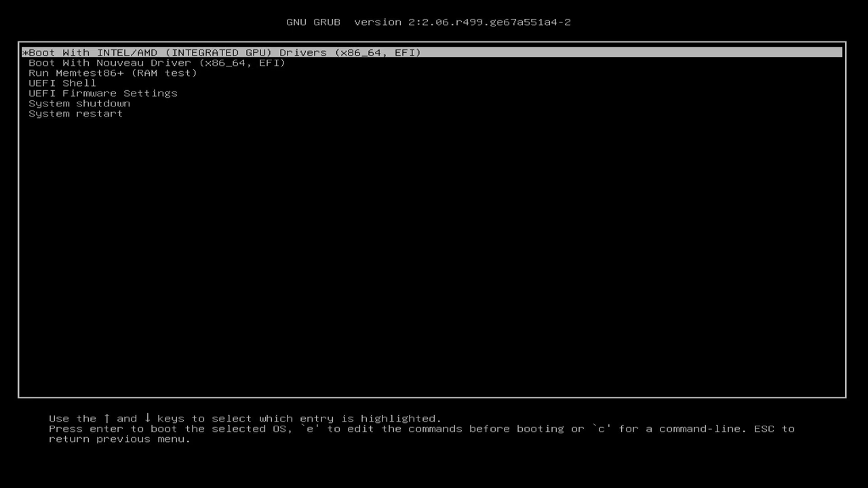
key("Return")
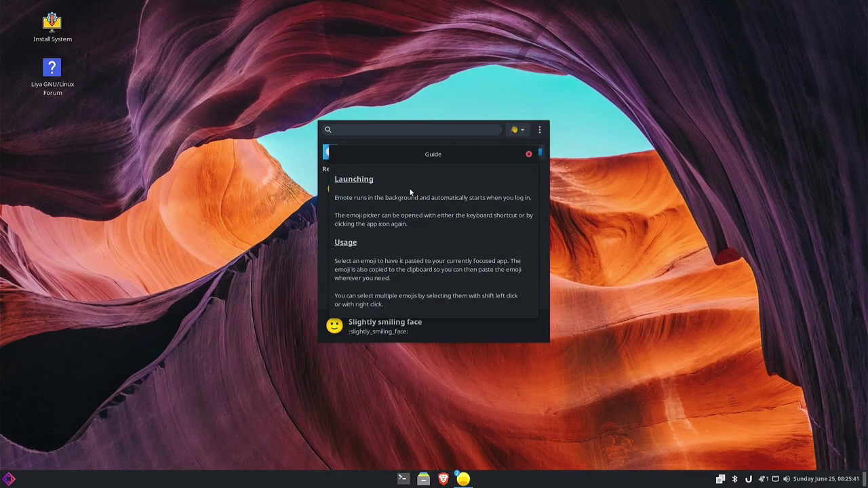
Dismiss the Emote guide and open and close the emoji picker's ⋮ options menu.
mouse_move(424, 160)
left_mouse_down()
mouse_move(437, 155)
mouse_move(430, 151)
left_mouse_up()
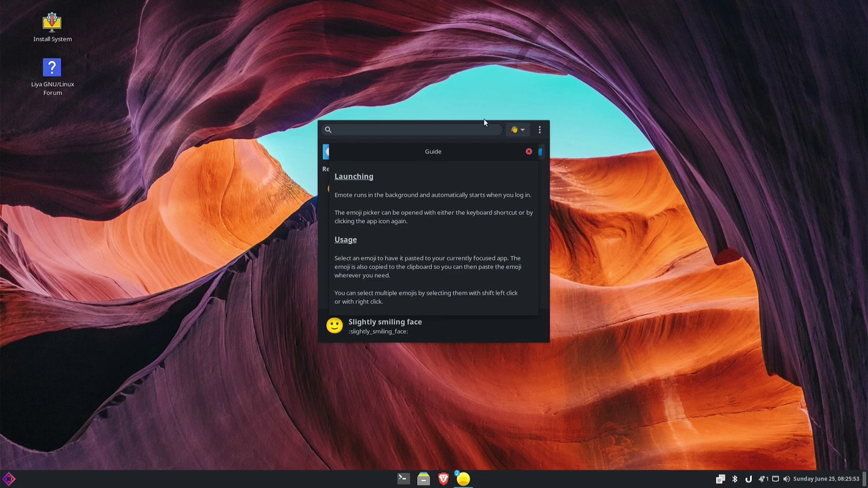
left_click(528, 153)
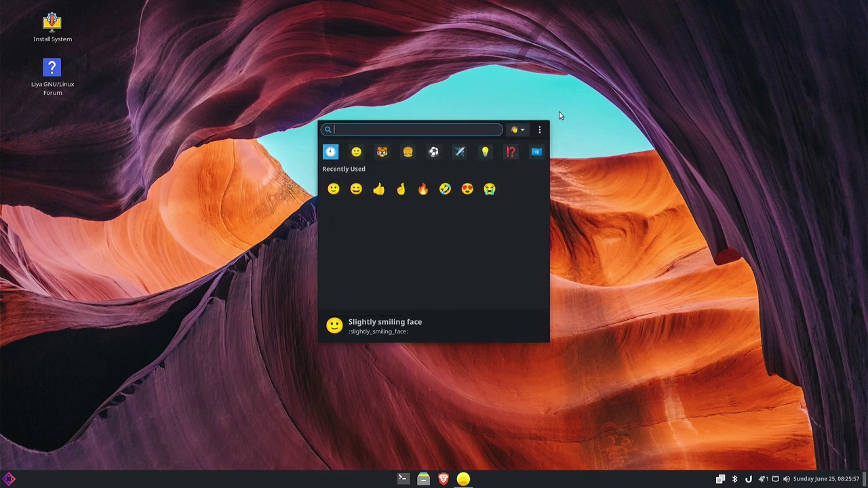
left_click(538, 132)
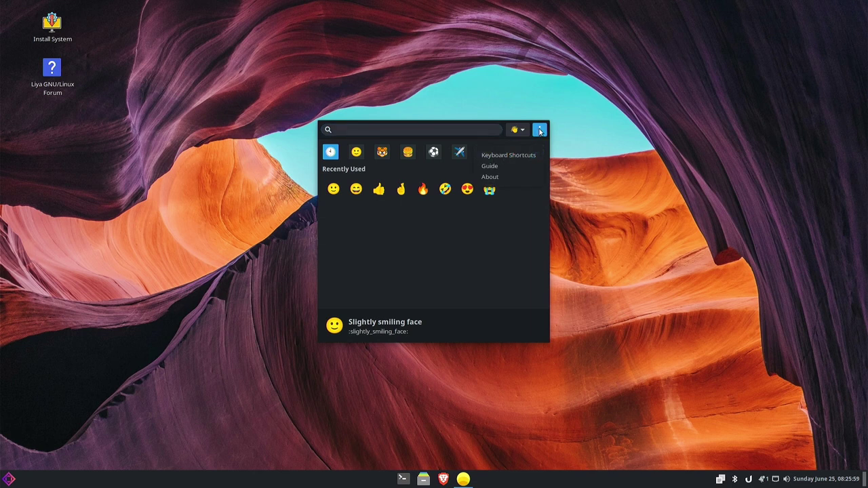
left_click(540, 131)
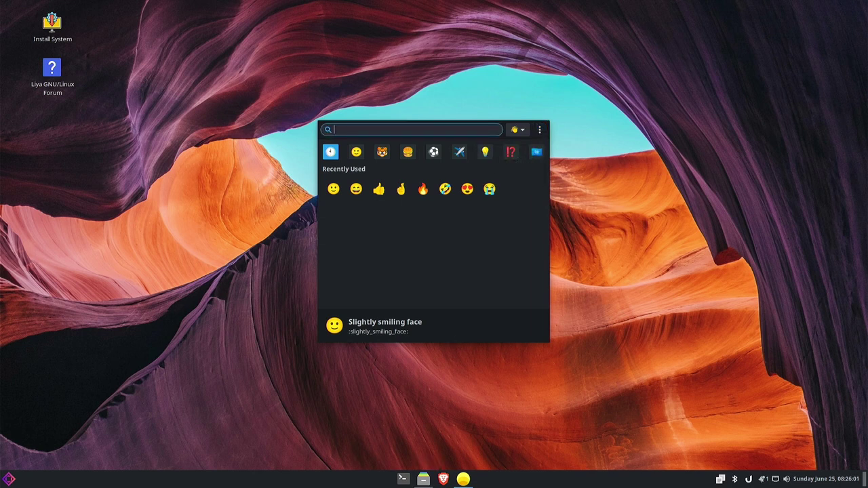
Close the emoji picker from its taskbar icon, then open and close the application menu.
right_click(468, 481)
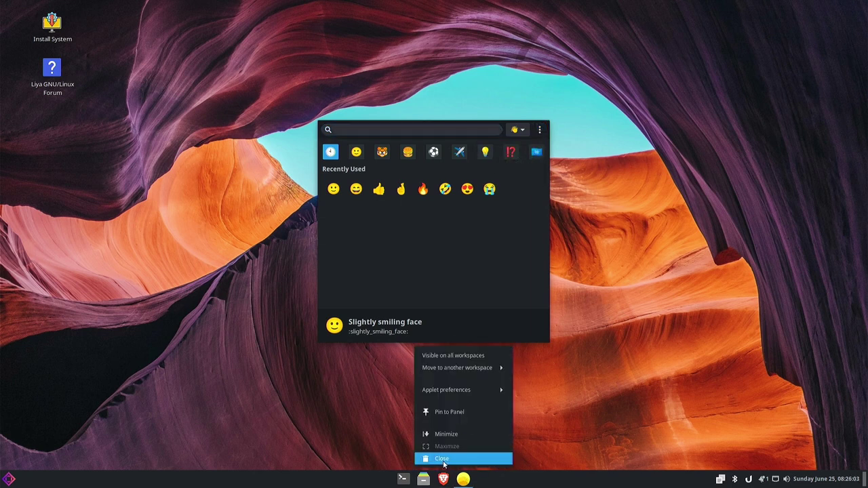
left_click(445, 460)
key("super")
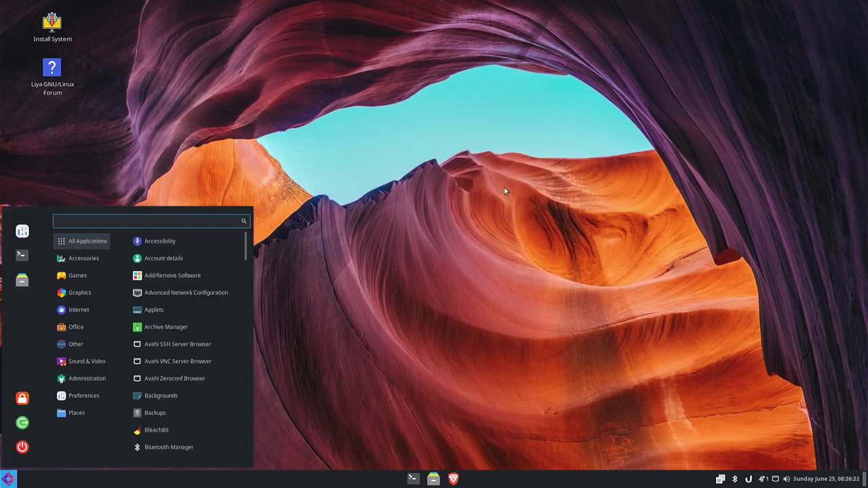
key("super")
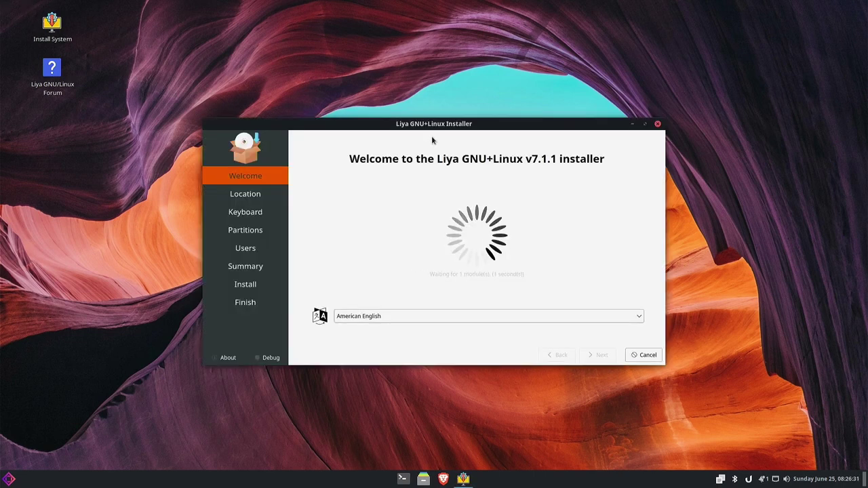
Set the installer language to Deutsch and accept the Berlin time zone and German keyboard.
left_click_drag(424, 122, 407, 85)
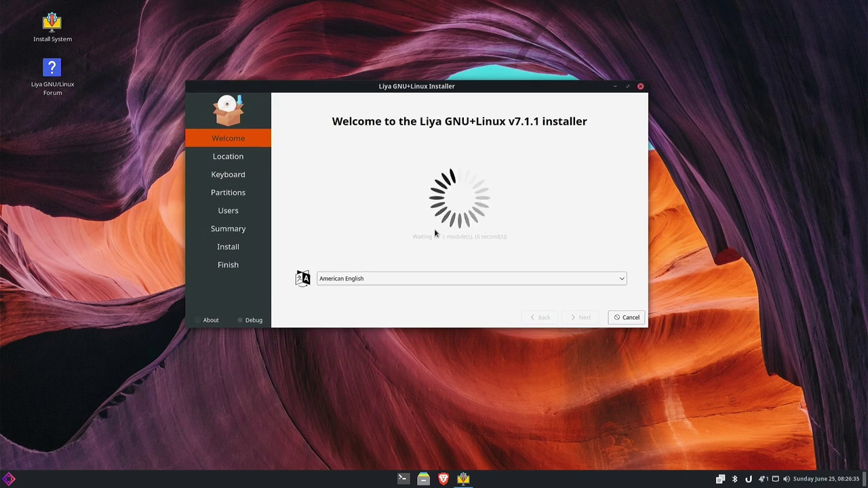
left_click(427, 278)
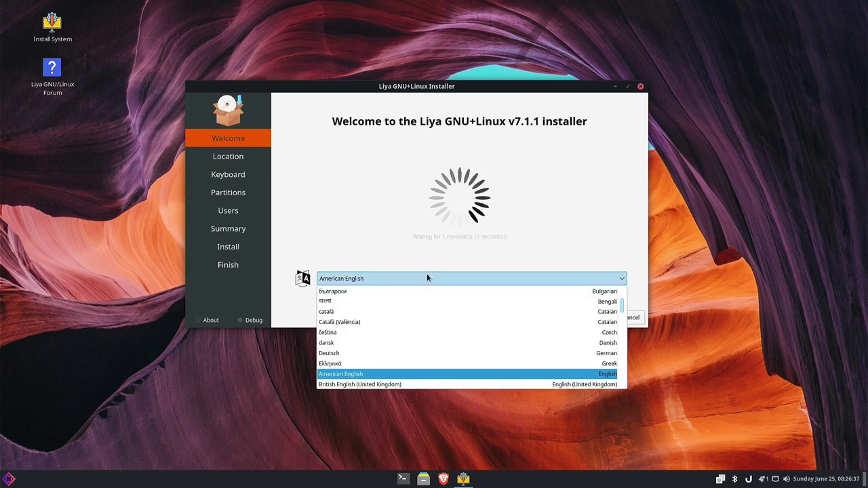
left_click(362, 350)
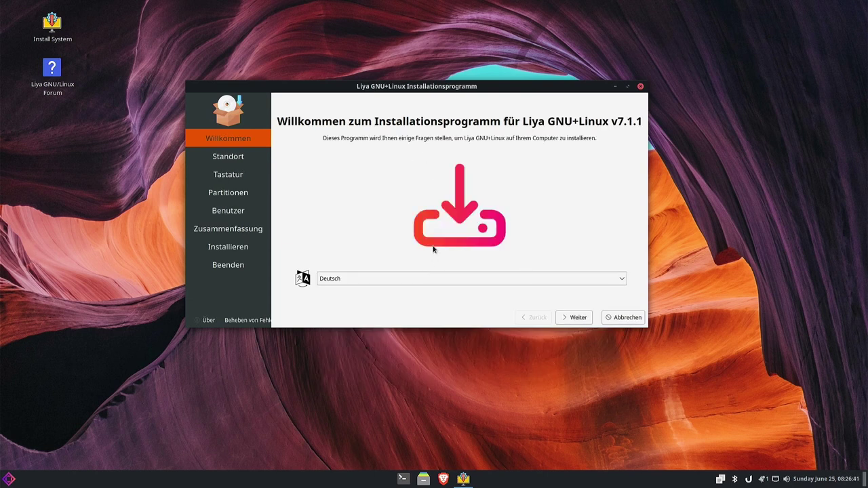
left_click(564, 315)
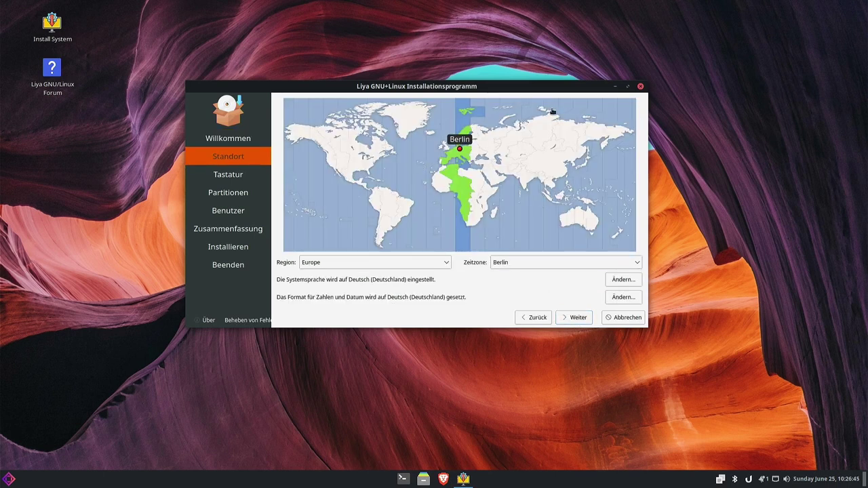
left_click(572, 323)
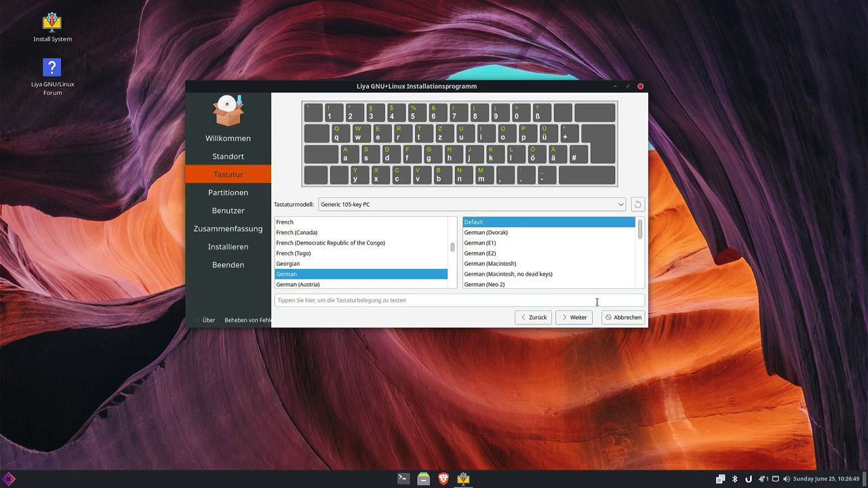
left_click(573, 318)
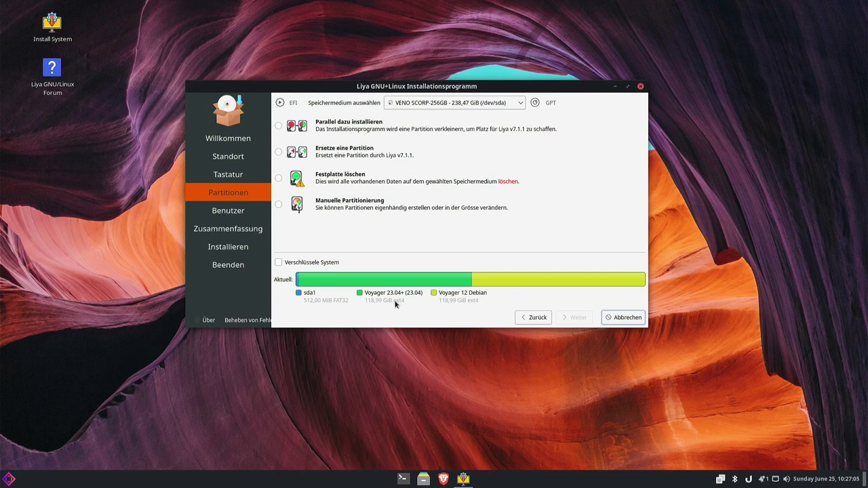
Erase the whole VENO SCORP disk with 'Kein Swap' and continue to the Benutzer page.
left_click(444, 107)
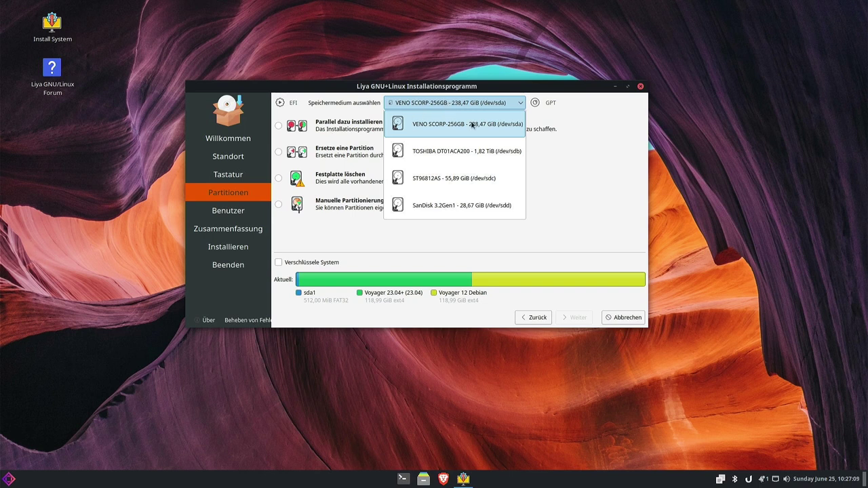
left_click(440, 127)
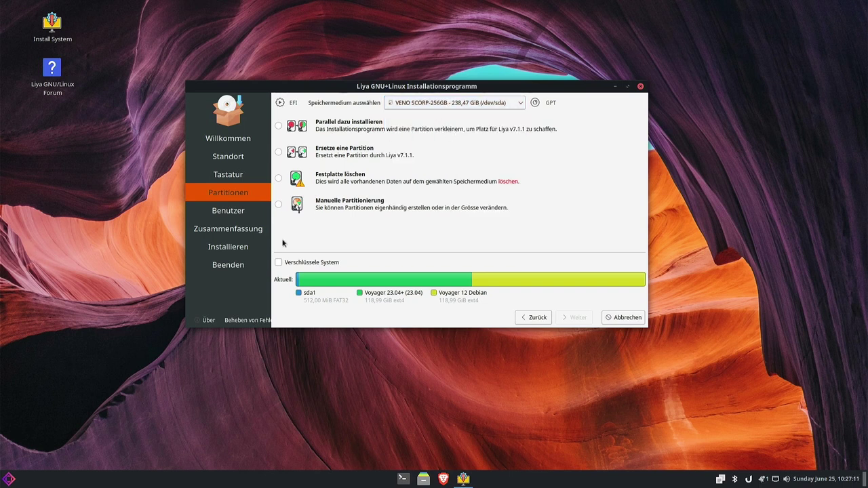
left_click(278, 180)
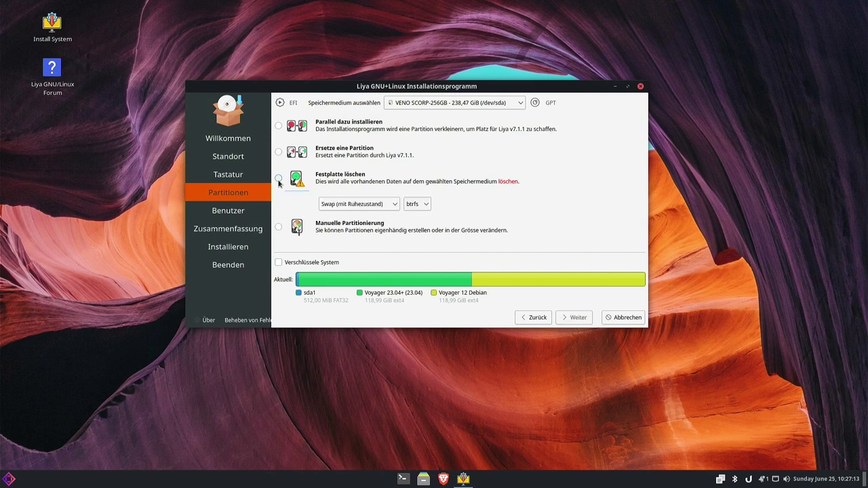
left_click(387, 204)
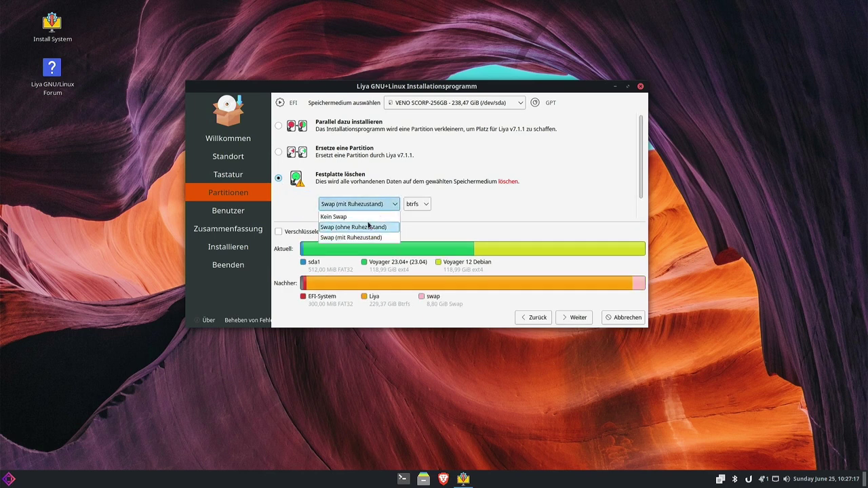
left_click(371, 217)
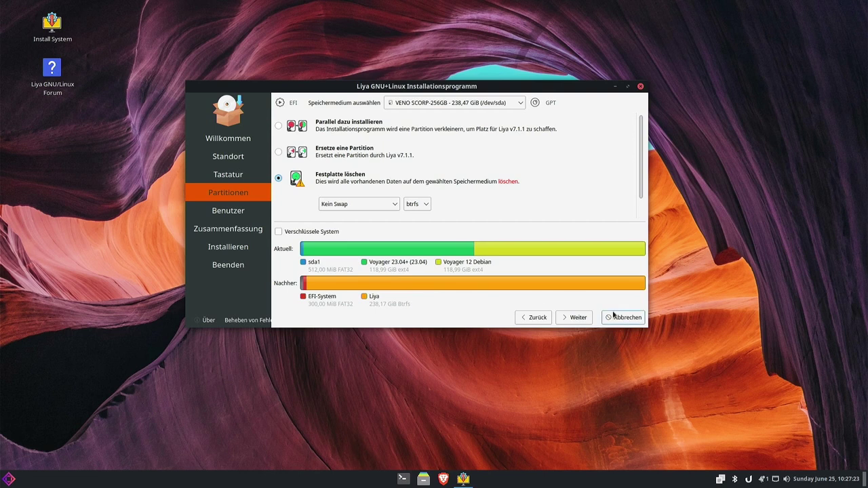
left_click(582, 317)
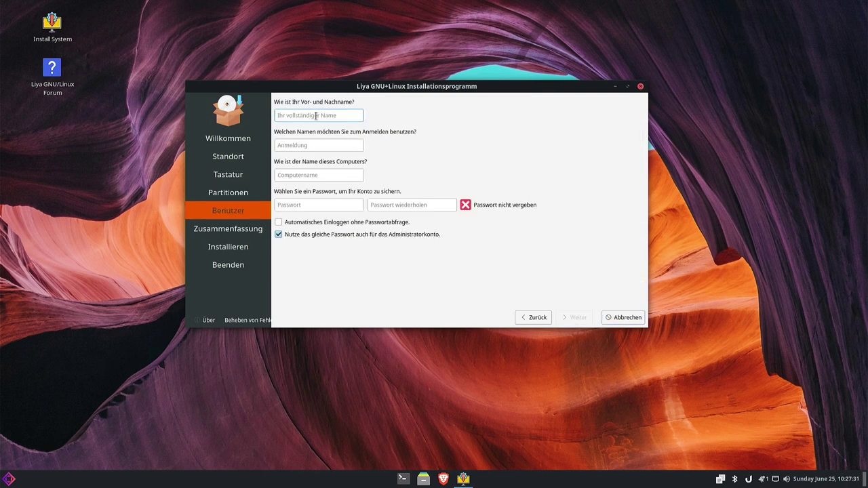
Enter the account name and type the password in both password fields.
key("Tab")
key("Tab")
key("Tab")
key("Tab")
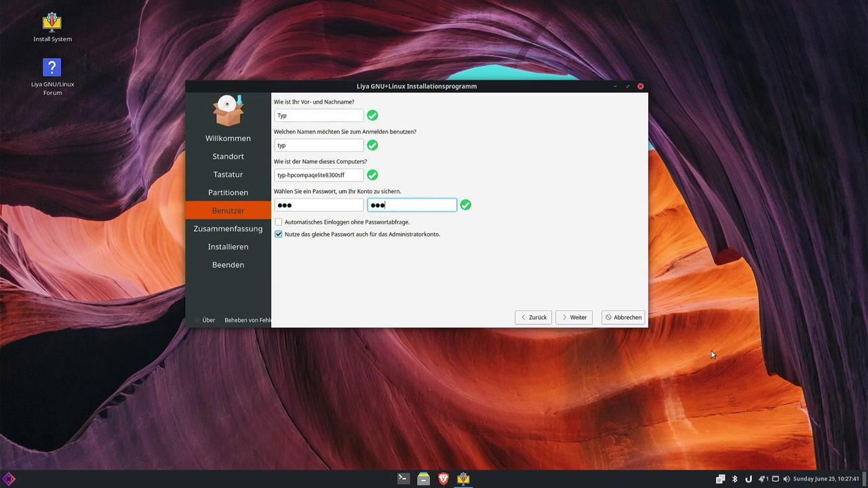
Confirm the summary and install Liya GNU+Linux v7.1.1 with 'Jetzt installieren'.
left_click(574, 318)
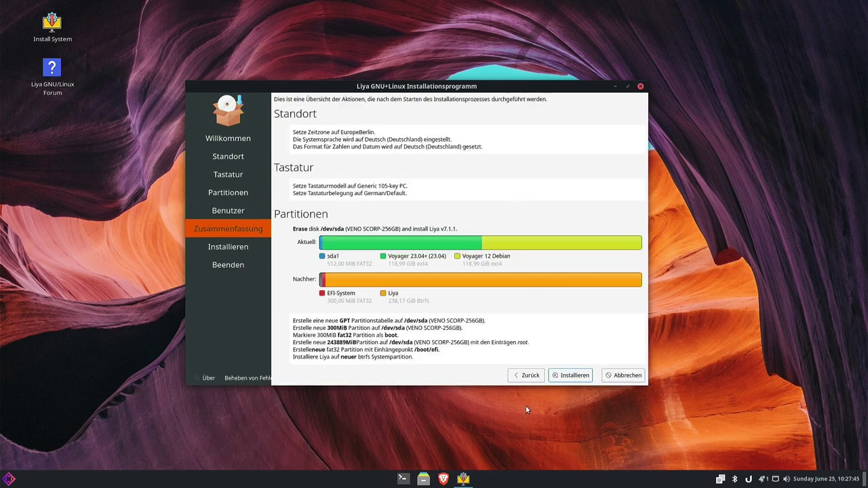
left_click(574, 378)
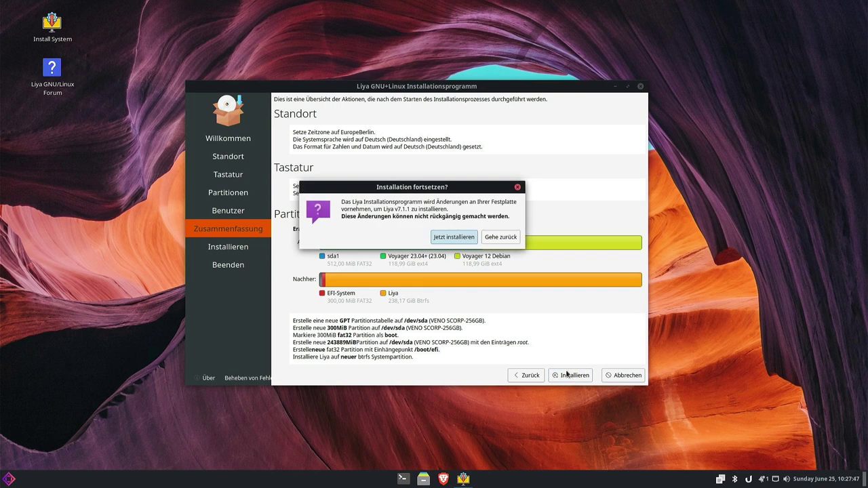
left_click(464, 238)
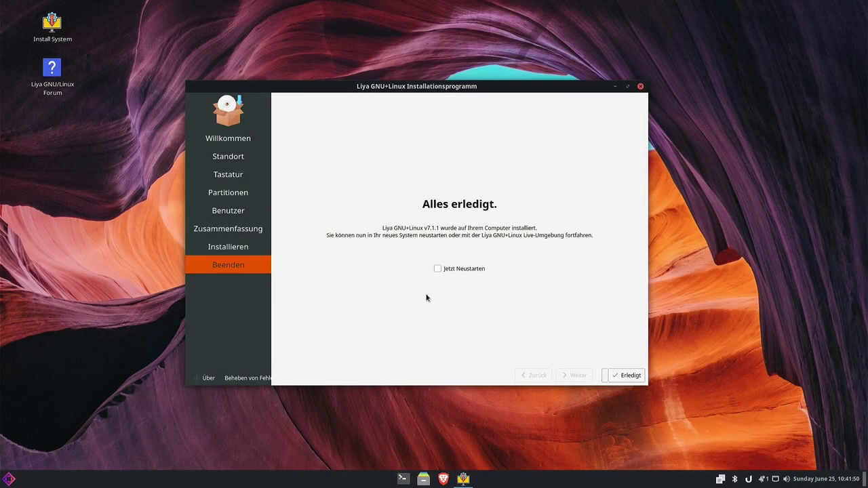
Tick 'Jetzt Neustarten', finish the installer, and boot the 'Liya Linux' GRUB entry.
left_click(438, 268)
left_click(627, 376)
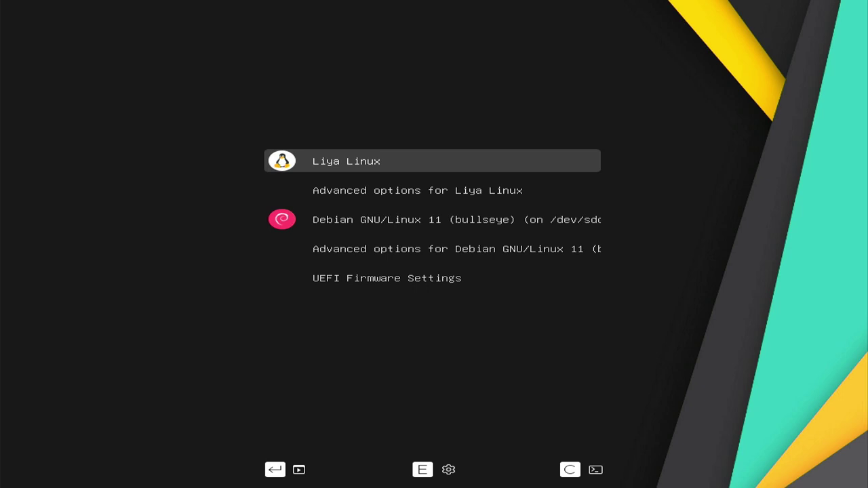
key("Down")
key("Down")
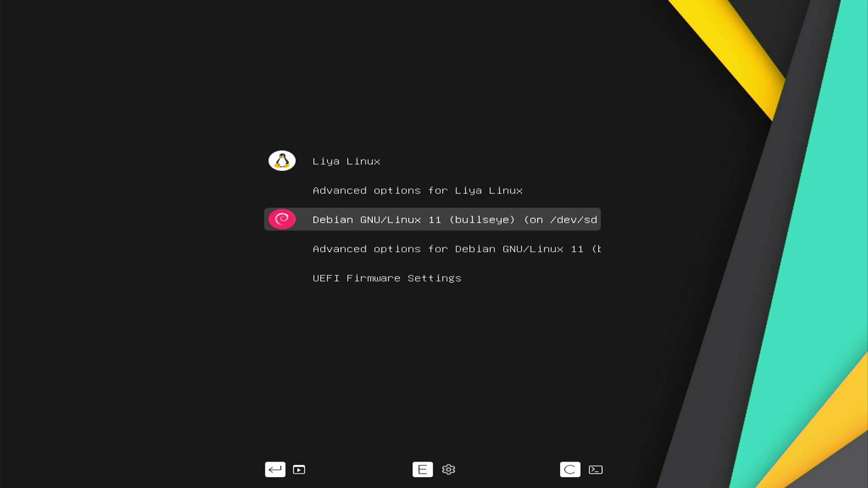
key("Up")
key("Up")
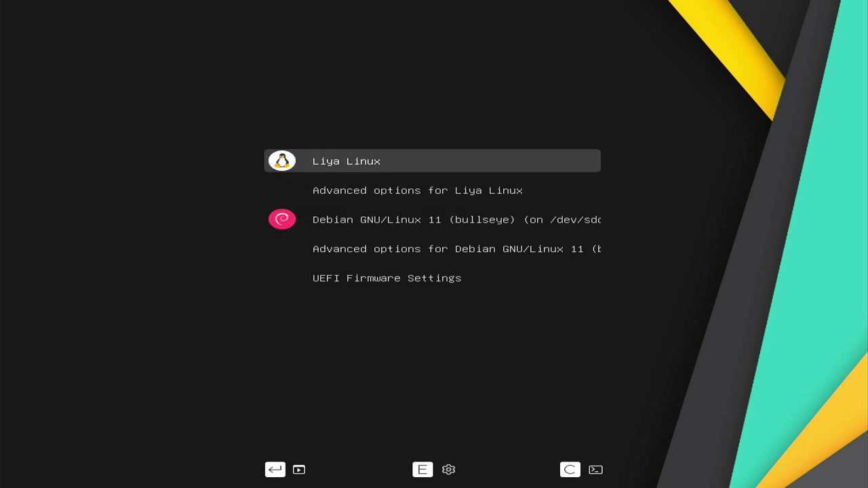
key("Return")
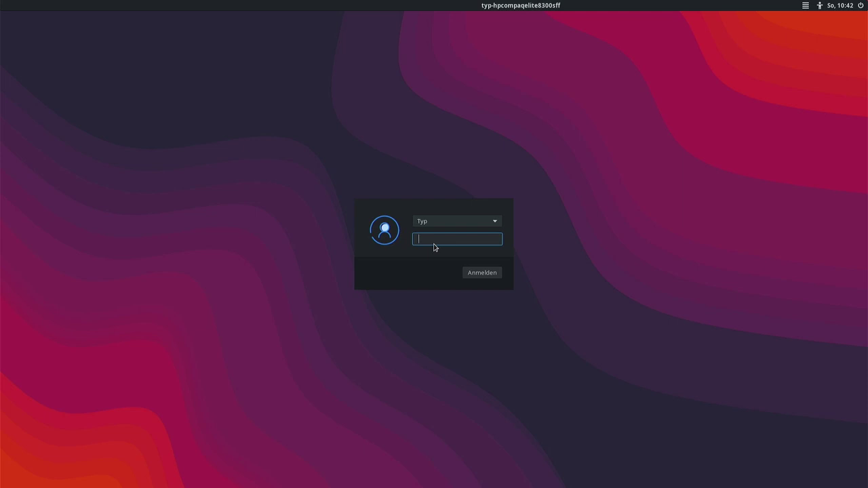
Log in with the account password, close the Emote guide, and pick the slightly smiling face.
type("***")
key("Return")
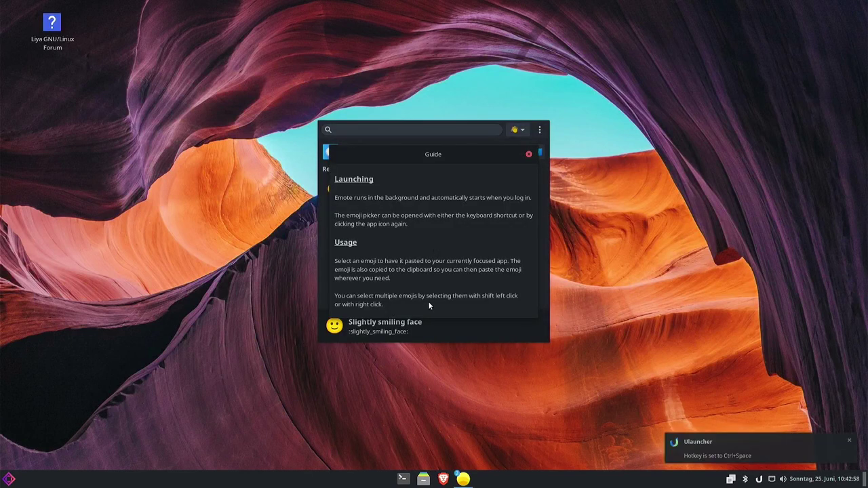
left_click_drag(498, 158, 608, 138)
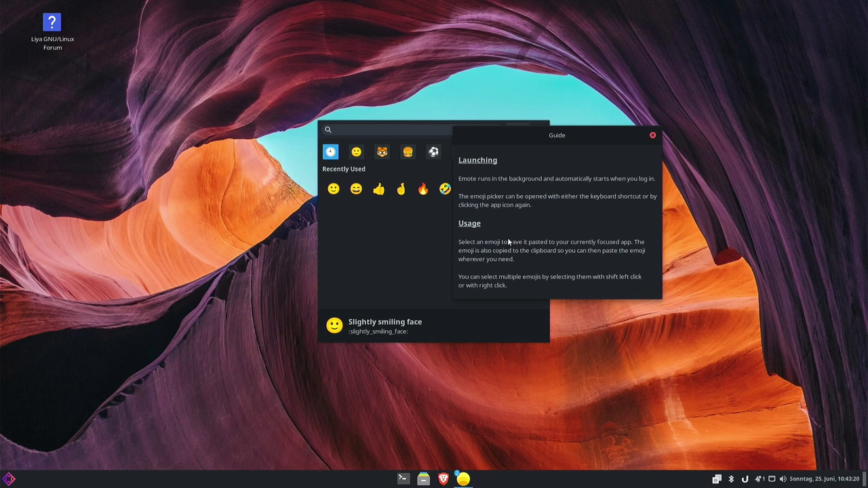
left_click(652, 135)
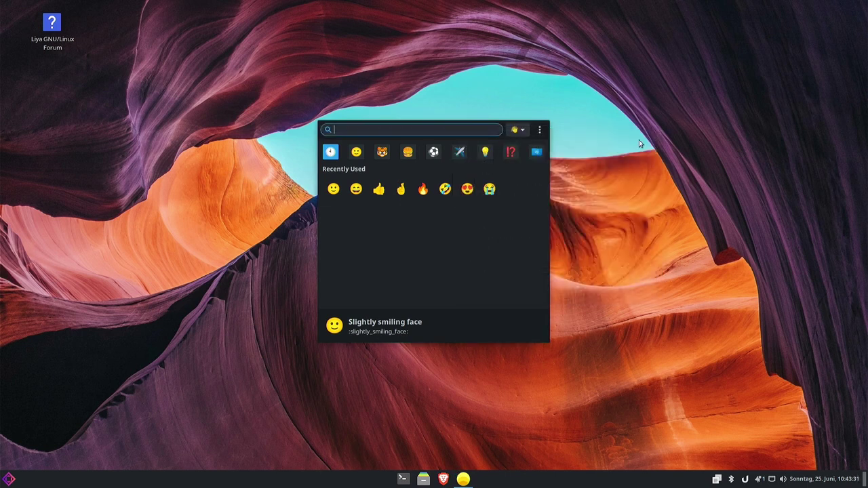
left_click(338, 192)
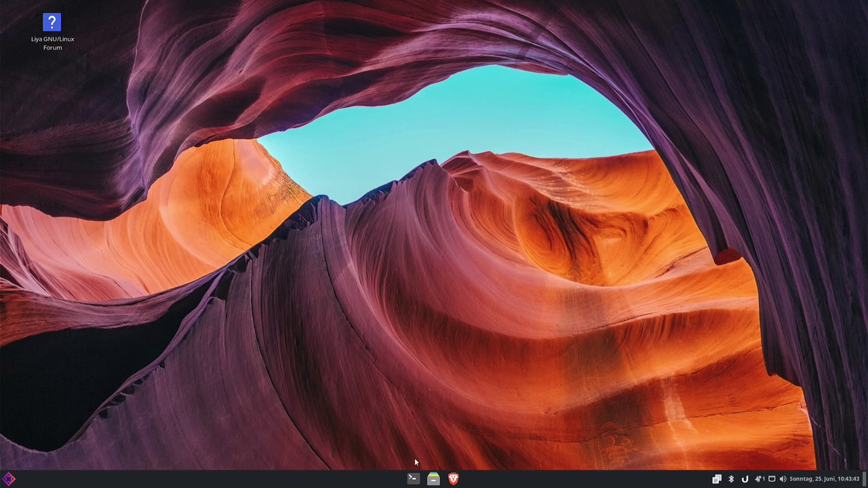
Open a terminal and enlarge its text twice with Ctrl++.
left_click(412, 479)
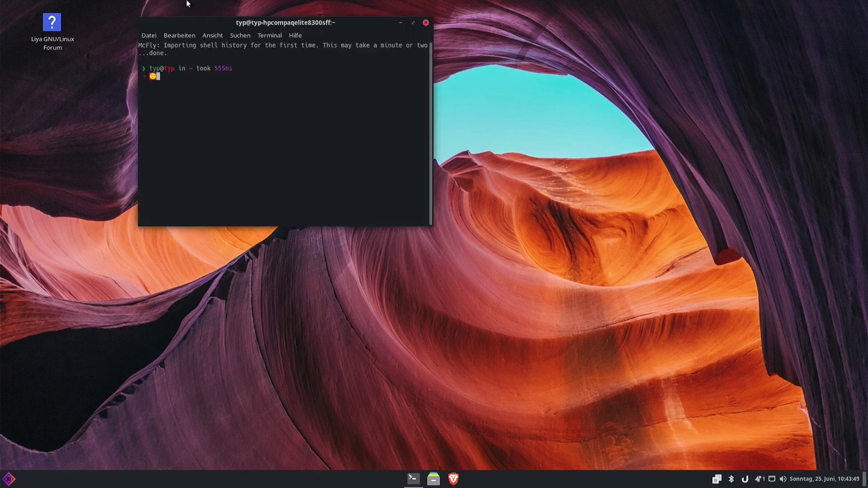
key("ctrl+plus")
key("ctrl+plus")
key("ctrl+plus")
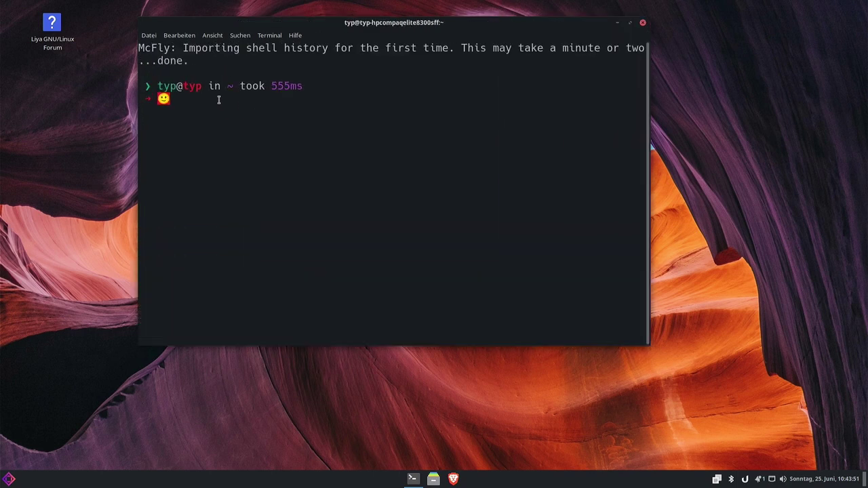
key("ctrl+plus")
key("ctrl+plus")
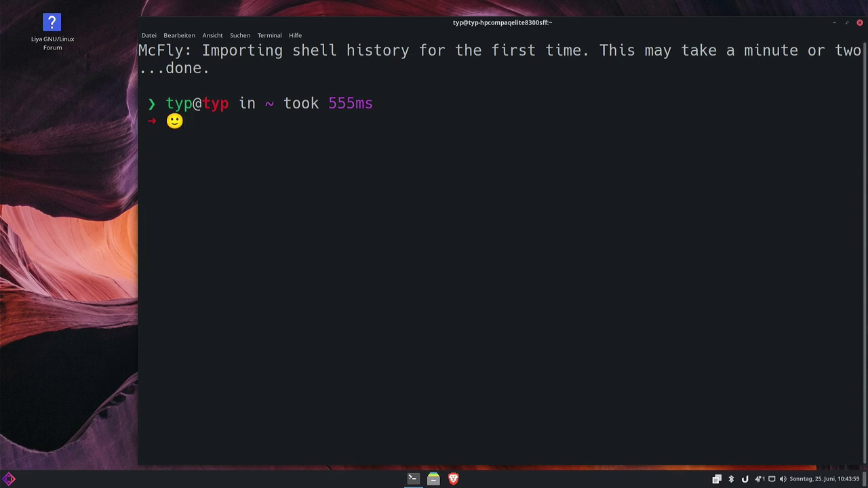
Run uname -a, then uname -r to show kernel release 6.3.8-zen1-1-zen.
key("BackSpace")
type("uname -a")
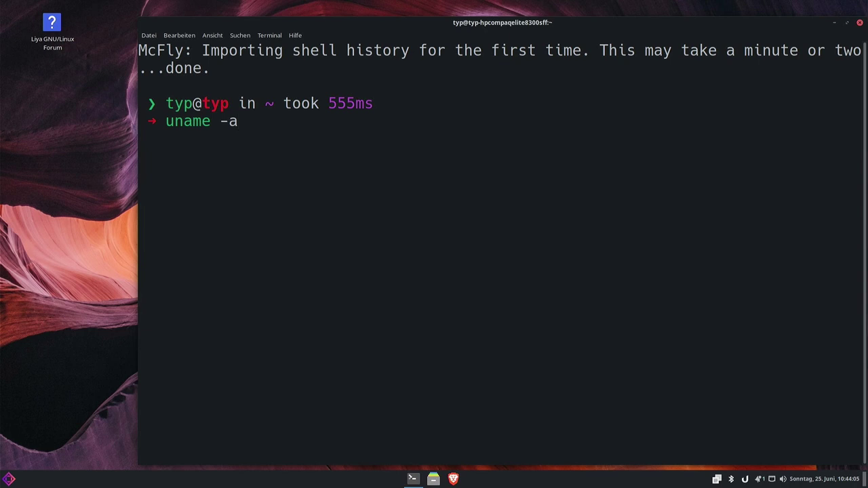
key("Return")
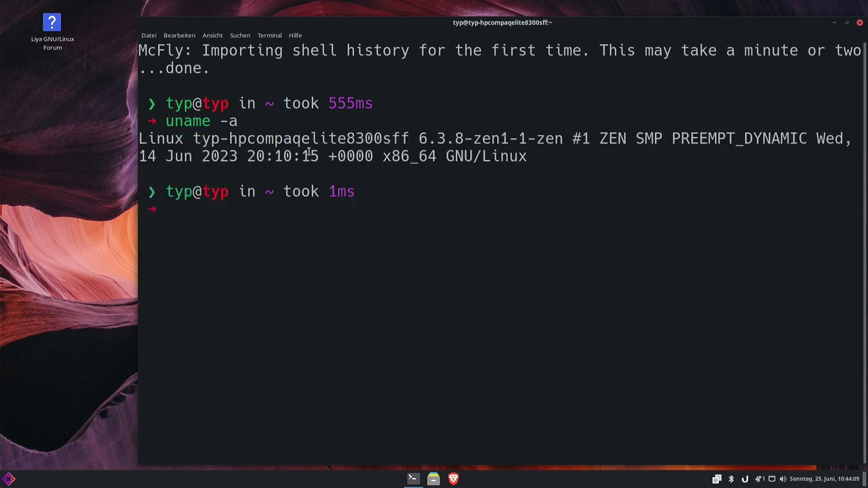
left_click_drag(419, 136, 490, 136)
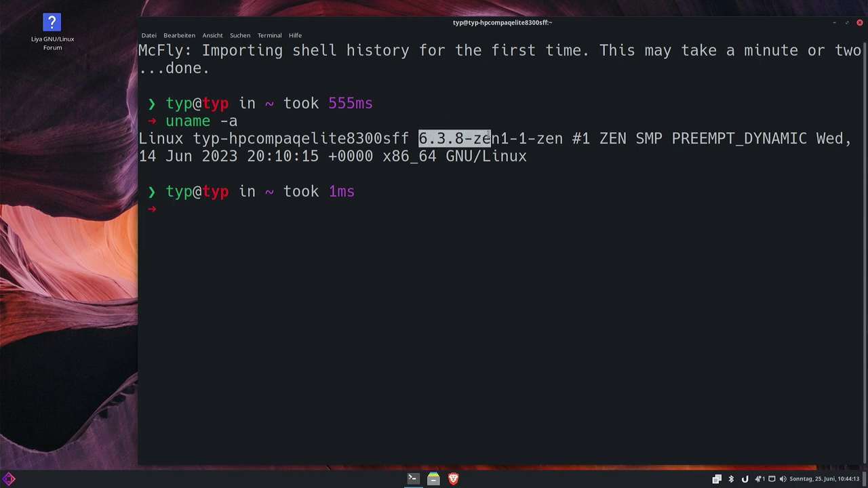
key("Up")
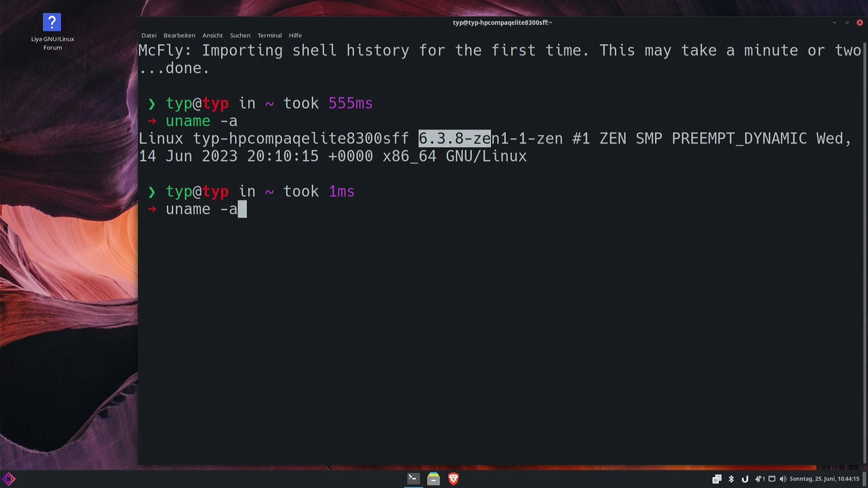
key("BackSpace")
type("r")
key("Return")
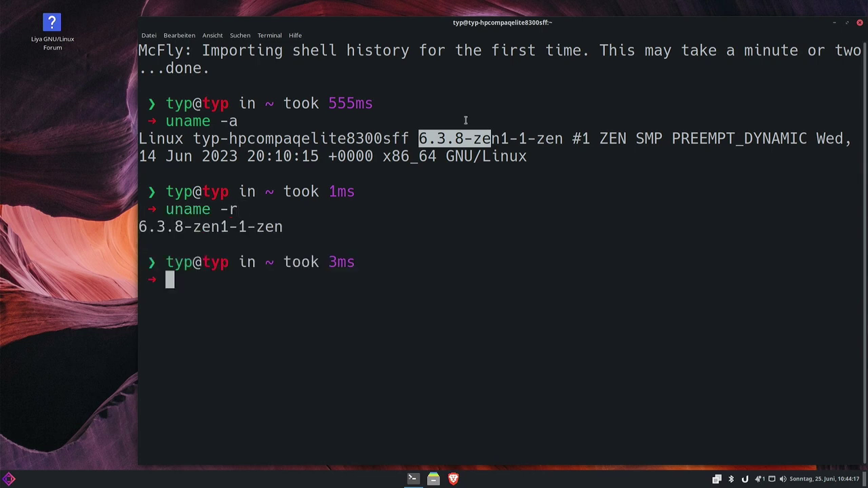
Run which $SHELL to show the current shell /usr/bin/zsh.
left_click(153, 225)
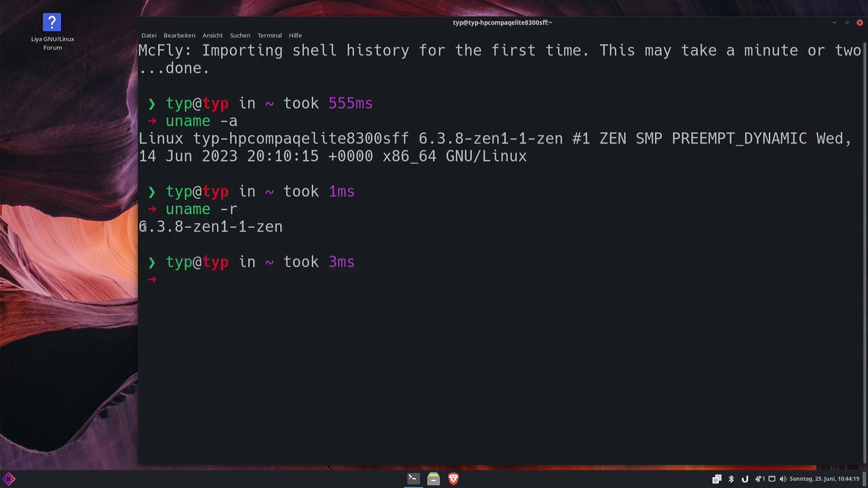
left_click_drag(194, 226, 247, 229)
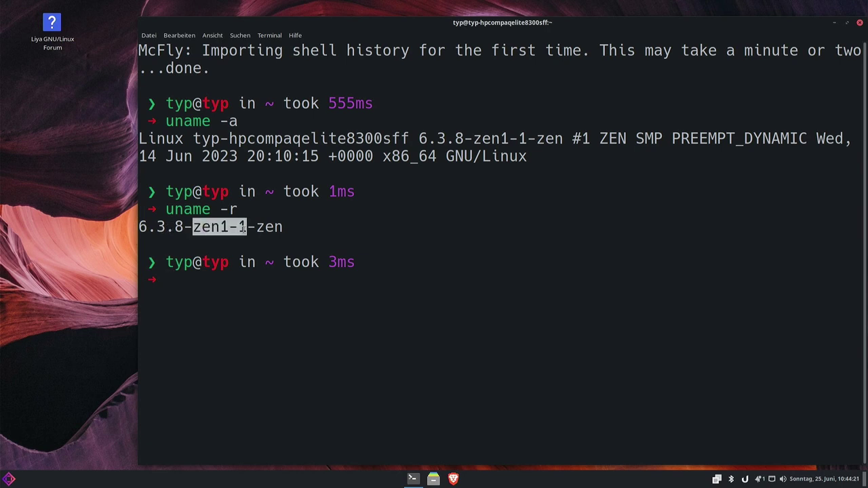
left_click(264, 231)
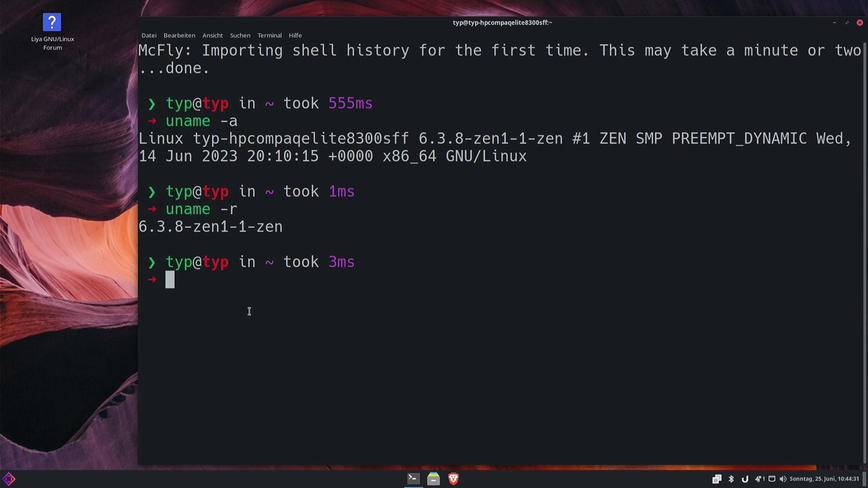
type("which")
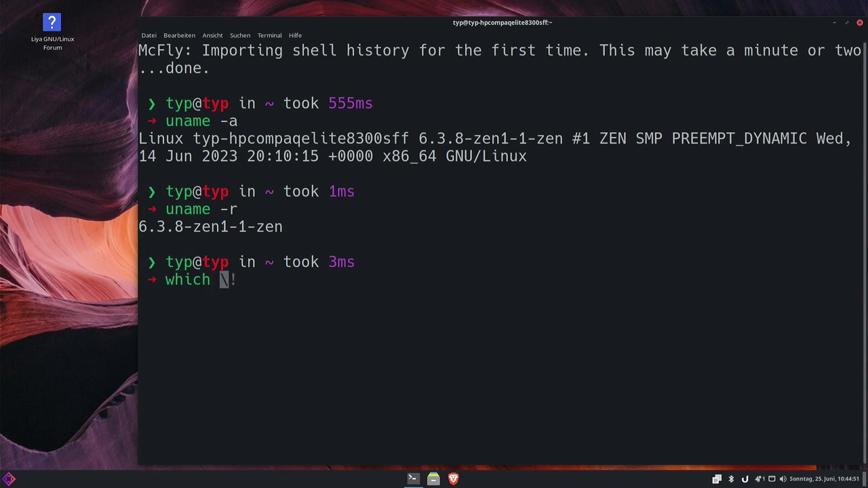
type(" $SHELL")
key("Return")
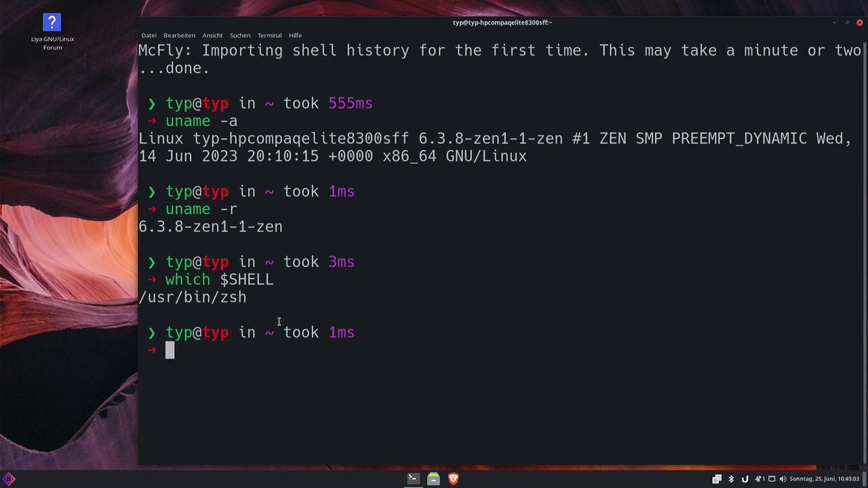
Close the terminal, then open and close Ulauncher's Preferences from its tray icon.
left_click(859, 23)
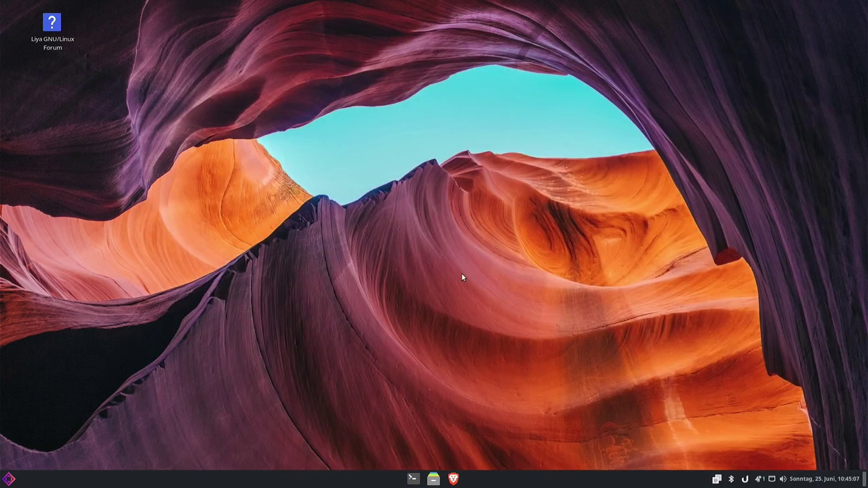
right_click(742, 483)
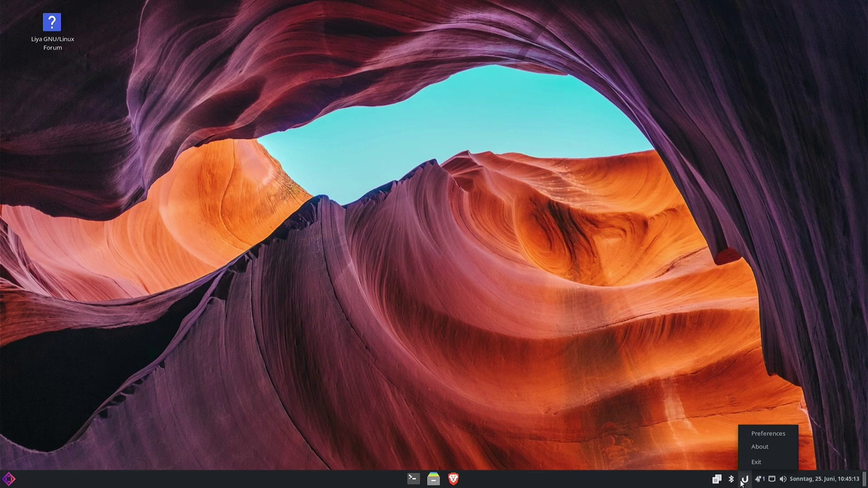
left_click(768, 433)
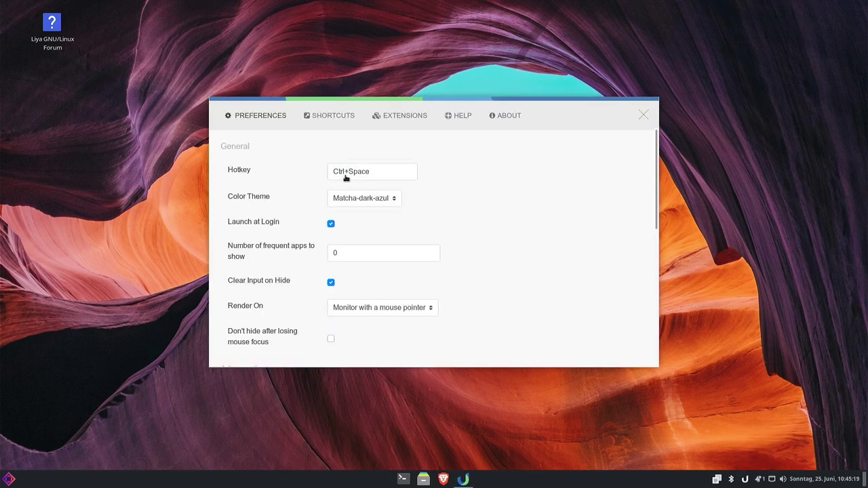
left_click(642, 117)
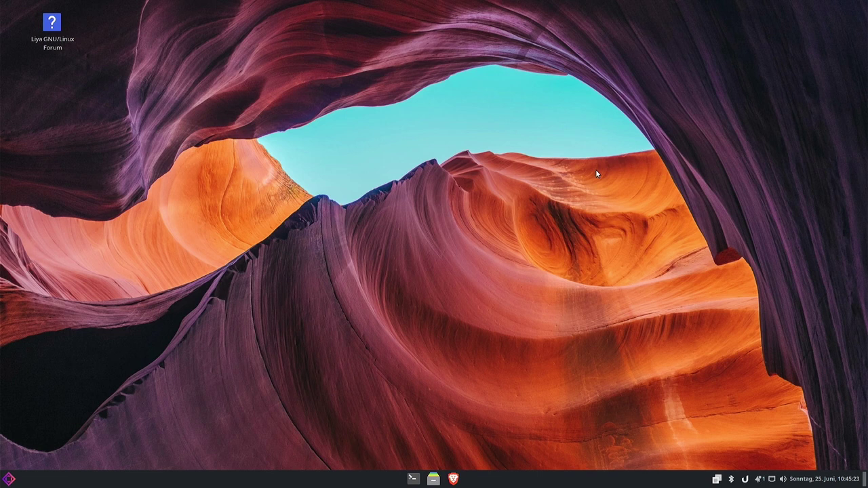
Search 'bra' in Ulauncher, browse the results, and close the System Monitor window.
key("ctrl+space")
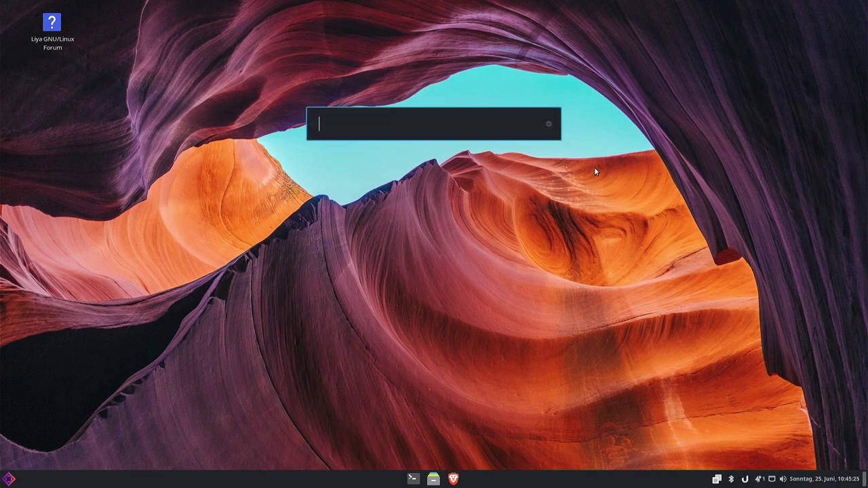
type("bra")
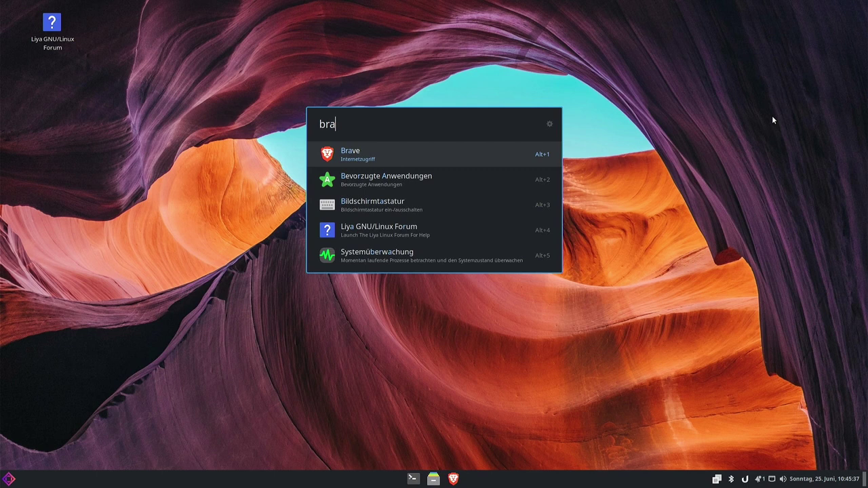
key("Down")
key("Down")
key("Down")
key("Up")
key("Up")
key("Up")
key("Return")
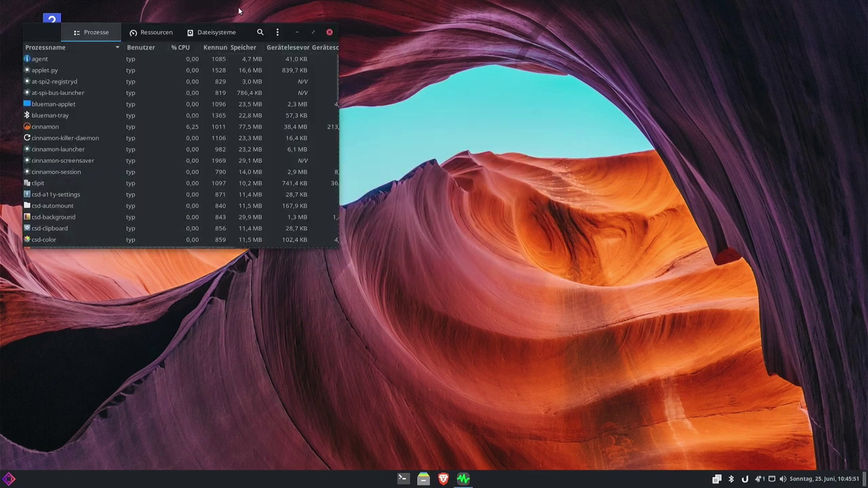
left_click(332, 32)
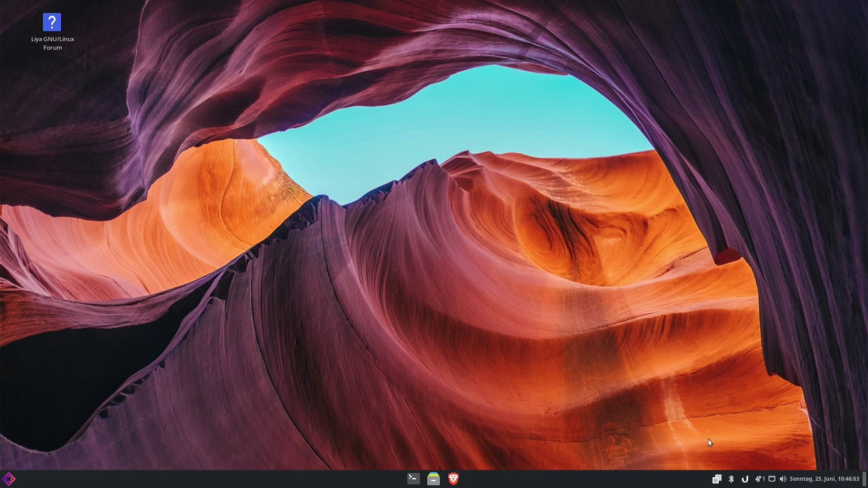
Open the home folder in Nemo, move it right, close it, then open the application menu.
left_click(434, 480)
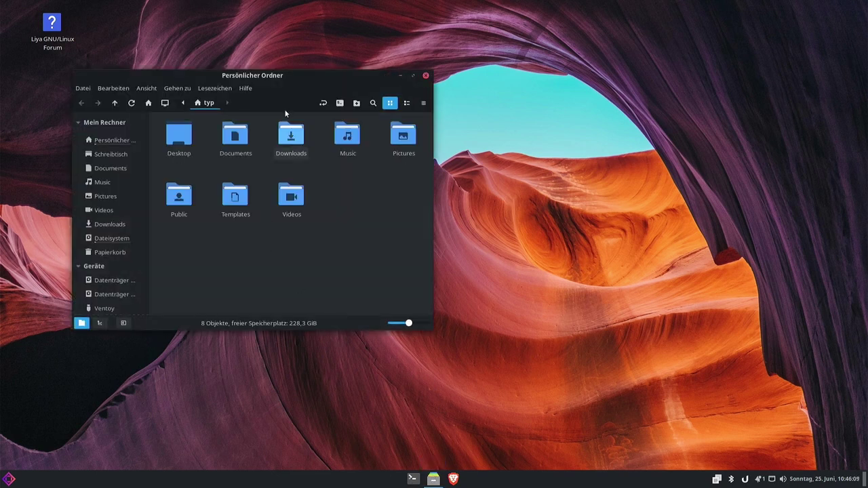
left_click_drag(287, 75, 392, 72)
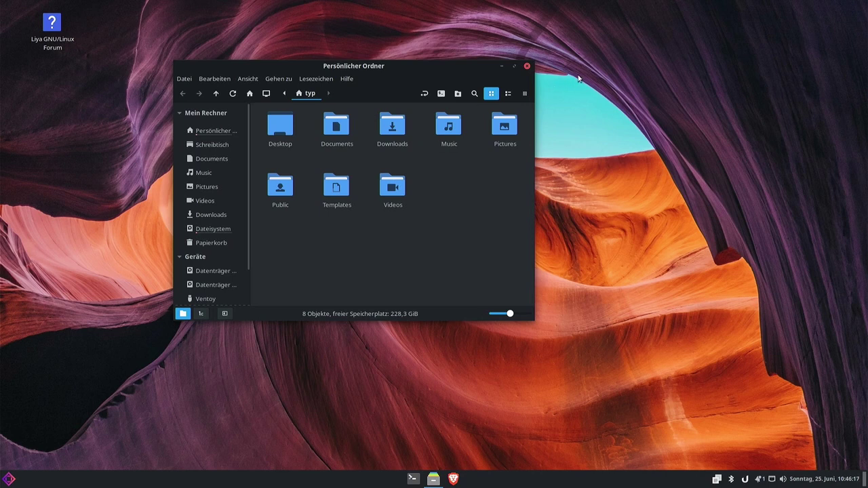
left_click(527, 66)
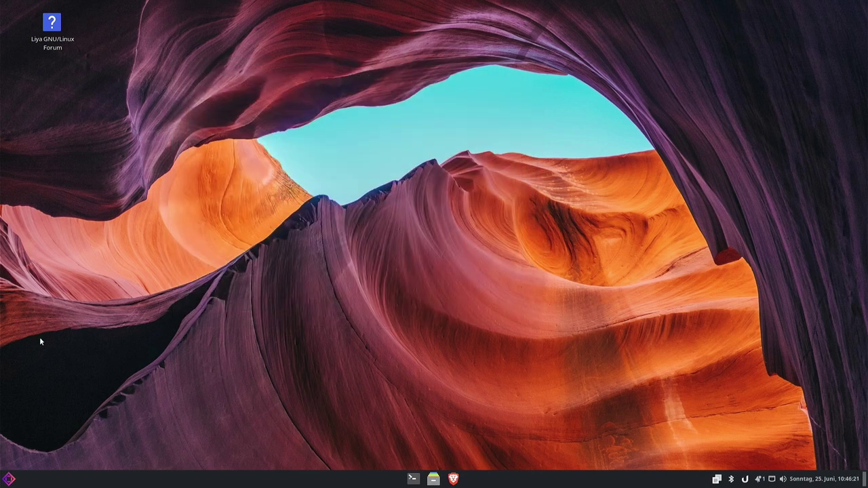
left_click(7, 481)
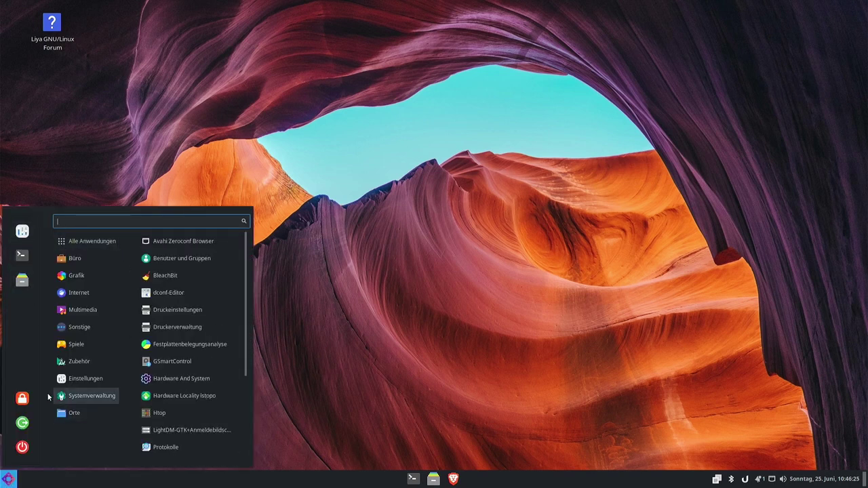
Launch ONLYOFFICE Desktop Editors and close its welcome window.
mouse_move(63, 260)
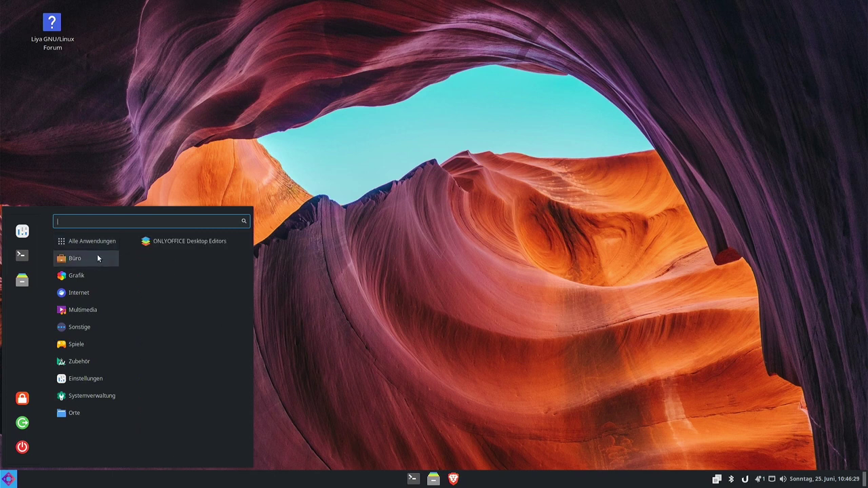
left_click(173, 242)
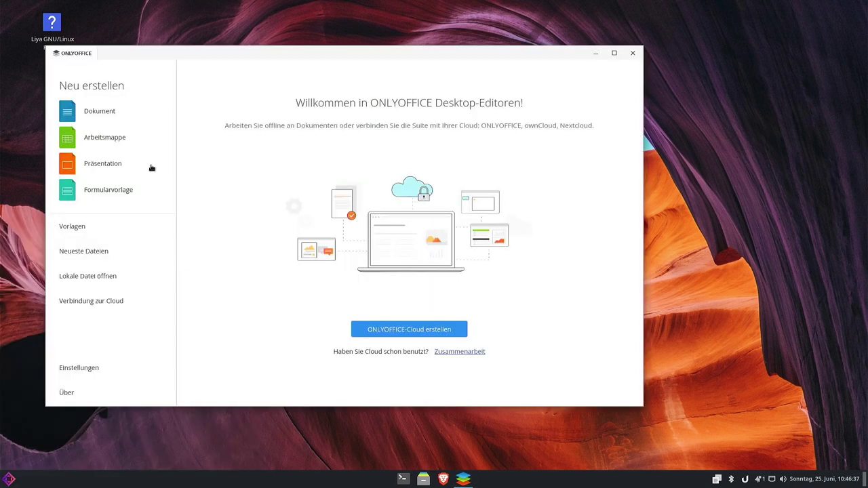
left_click(633, 53)
Launch Proton VPN from the menu, then show the Spiele games Robots and Schach.
left_click(8, 479)
mouse_move(82, 262)
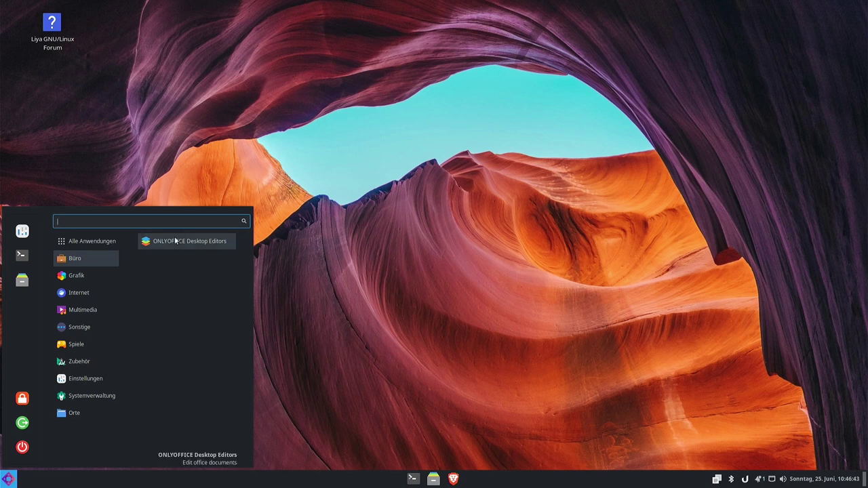
mouse_move(90, 278)
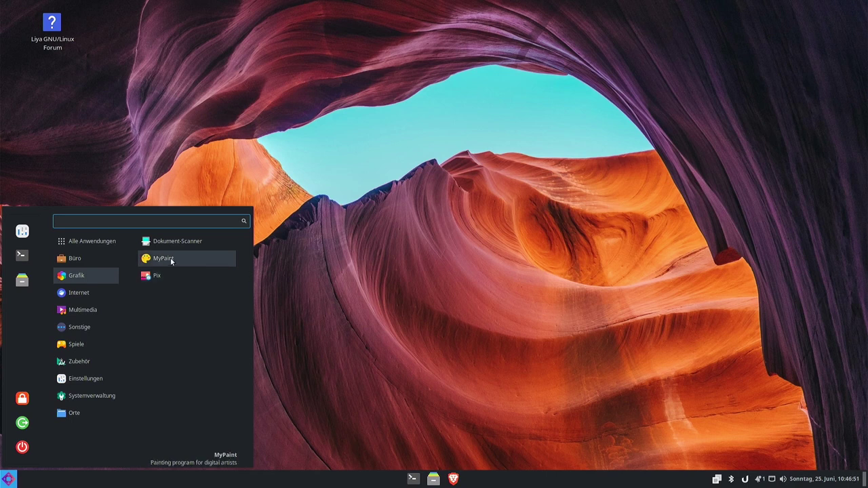
mouse_move(75, 298)
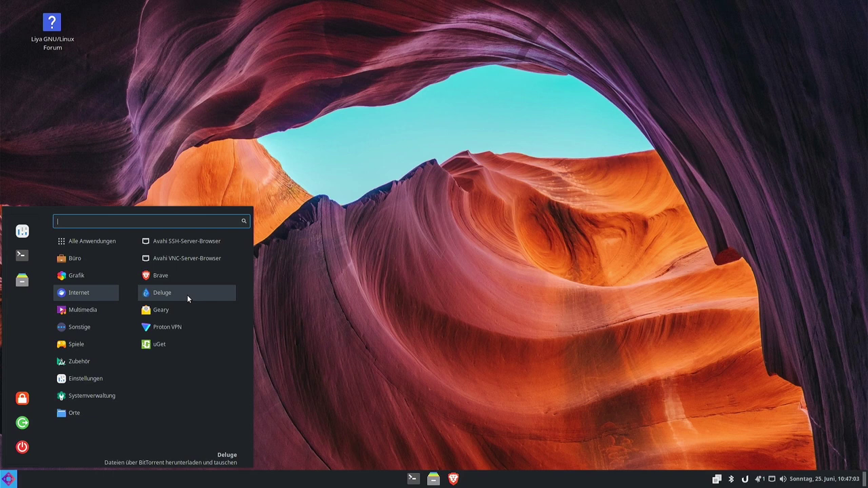
left_click(167, 327)
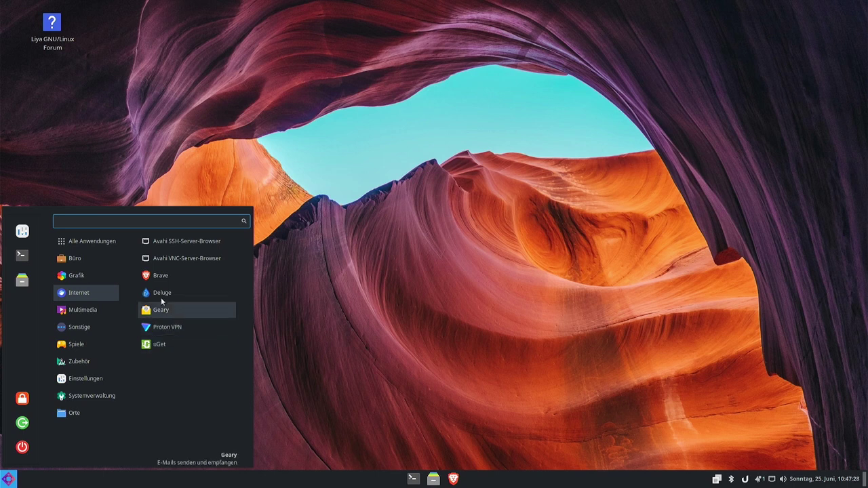
mouse_move(86, 309)
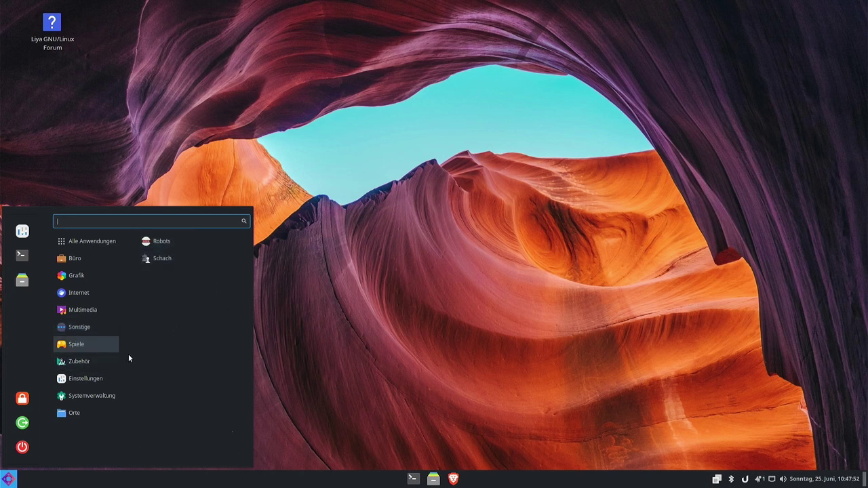
Scroll through Zubehör and Einstellungen, then list Systemverwaltung tools like BleachBit and Htop.
mouse_move(84, 363)
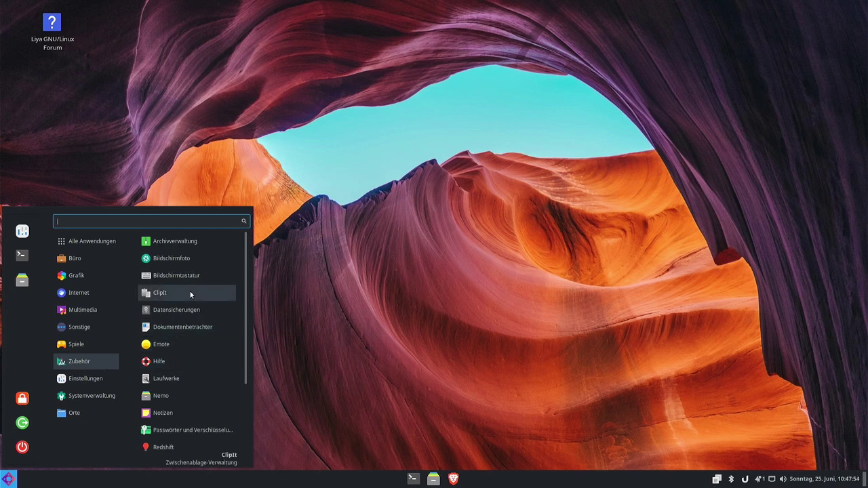
scroll(191, 294, "down", 5)
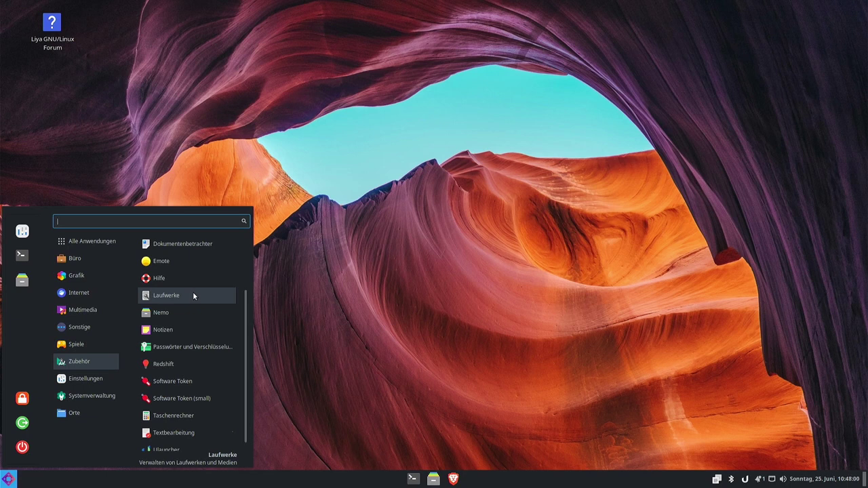
scroll(160, 302, "up", 2)
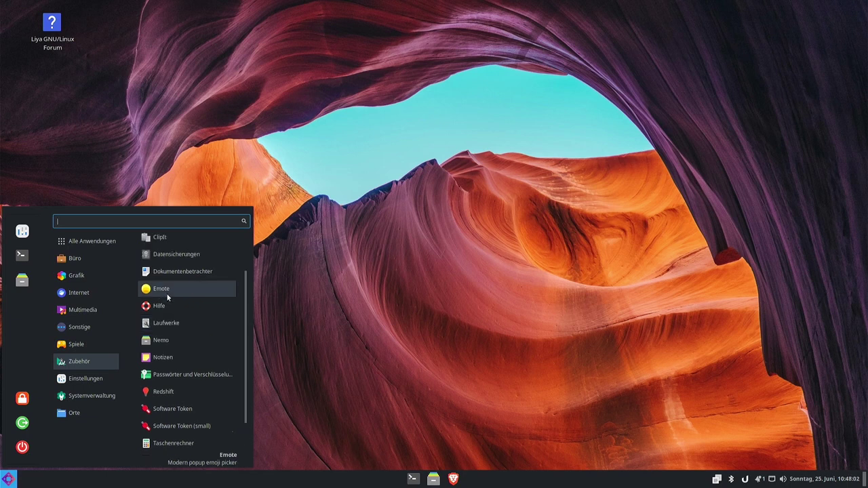
scroll(178, 326, "down", 2)
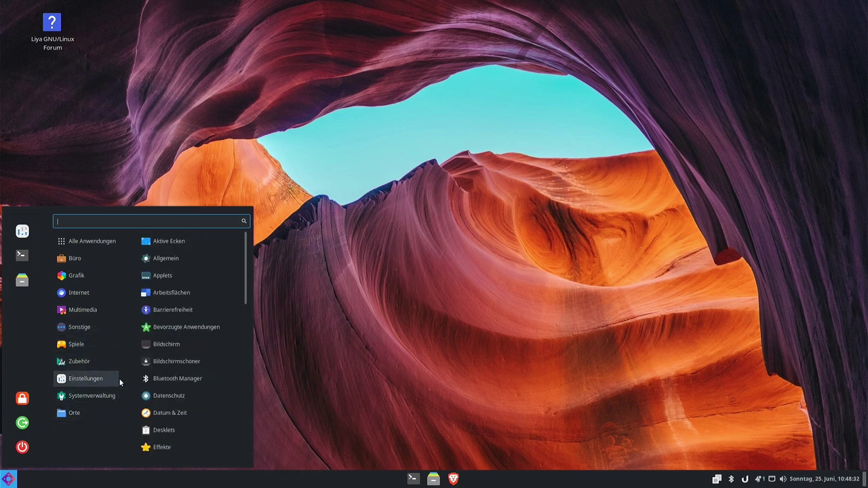
scroll(216, 327, "down", 3)
scroll(215, 326, "down", 4)
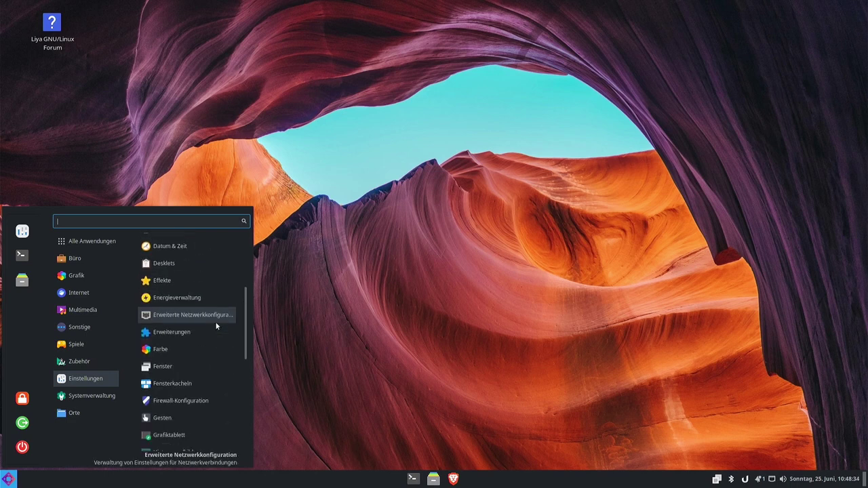
scroll(215, 322, "down", 1)
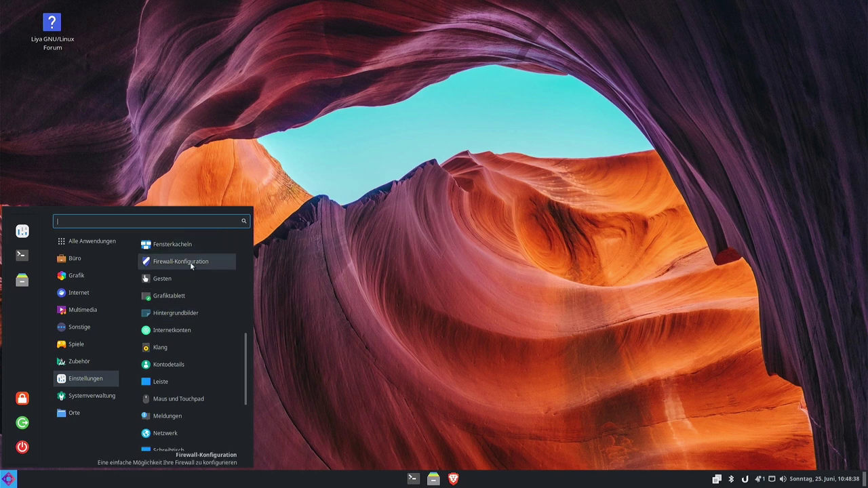
scroll(191, 356, "down", 3)
scroll(191, 357, "down", 2)
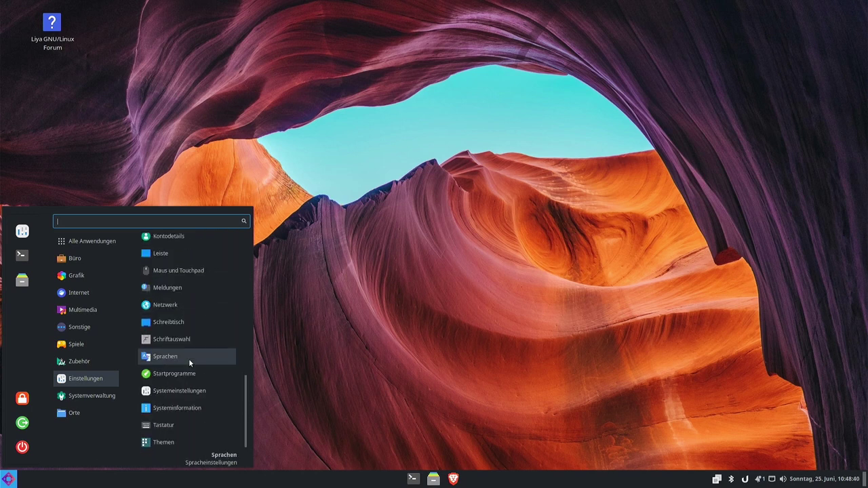
left_click(96, 391)
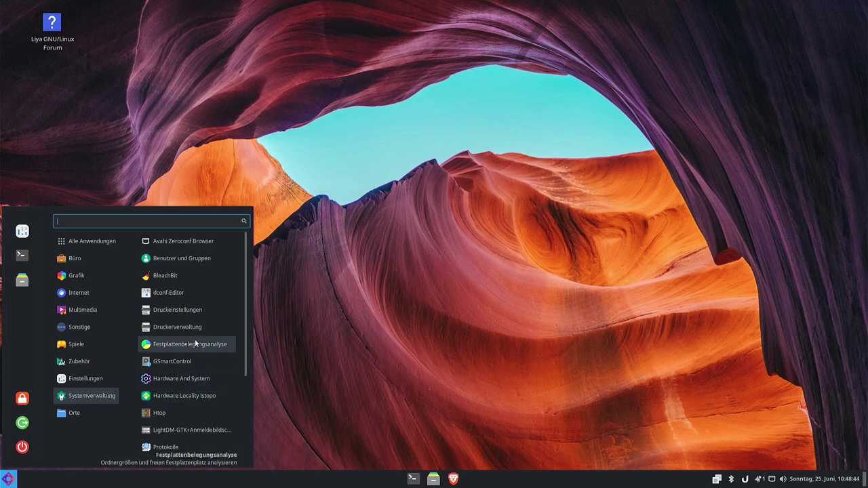
Launch BleachBit, dismiss its Einstellungen dialog, and close the BleachBit window.
left_click(173, 276)
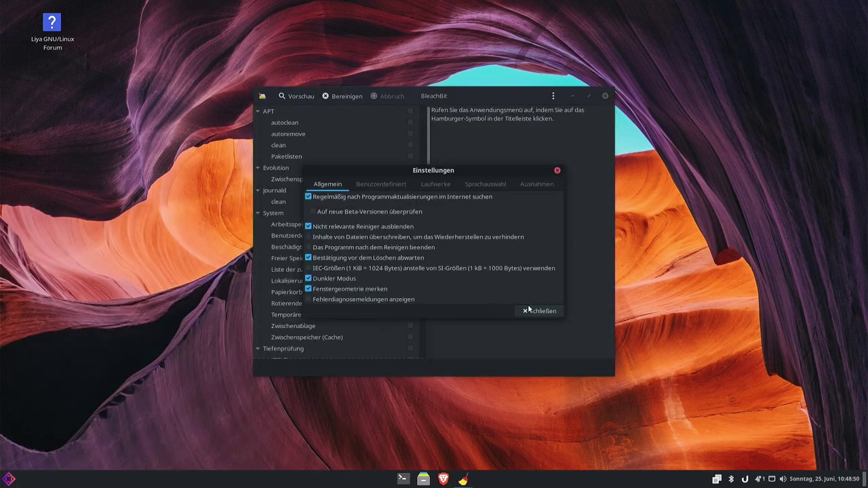
left_click(537, 311)
scroll(380, 183, "down", 3)
scroll(379, 184, "up", 3)
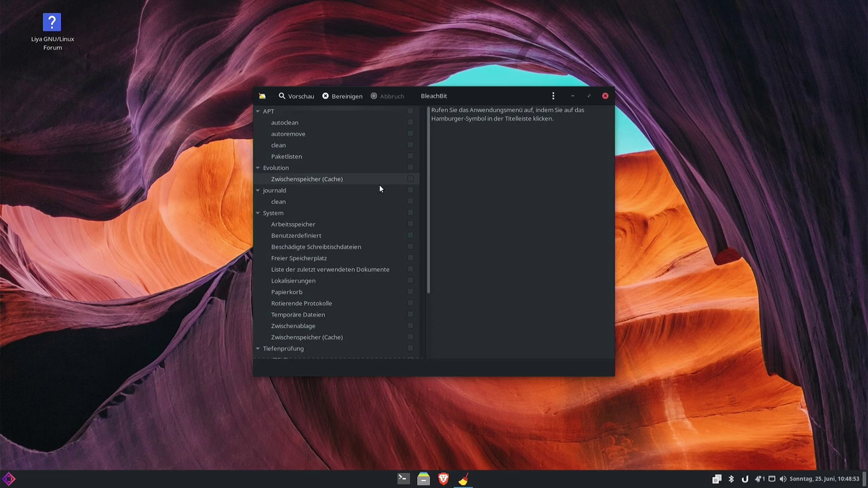
left_click(605, 95)
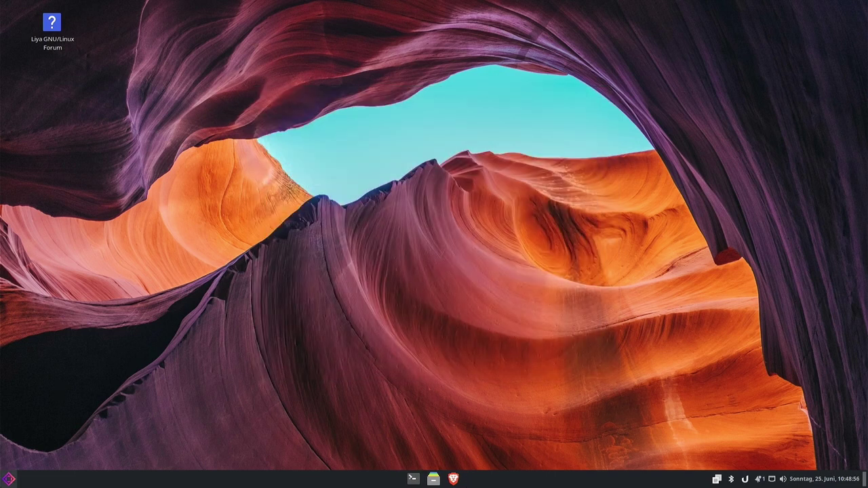
Preview wallpapers: blue mountain, snowy mountain, quote image, purple Mount Fuji and word cloud.
left_click(9, 479)
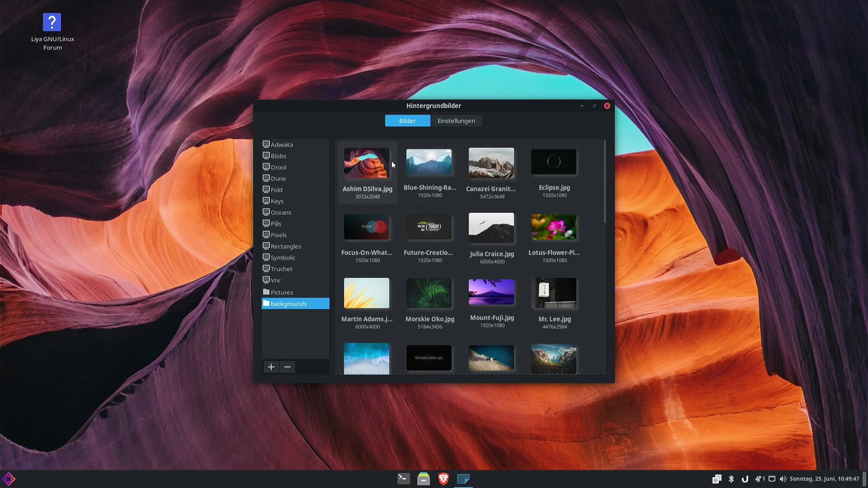
left_click(421, 170)
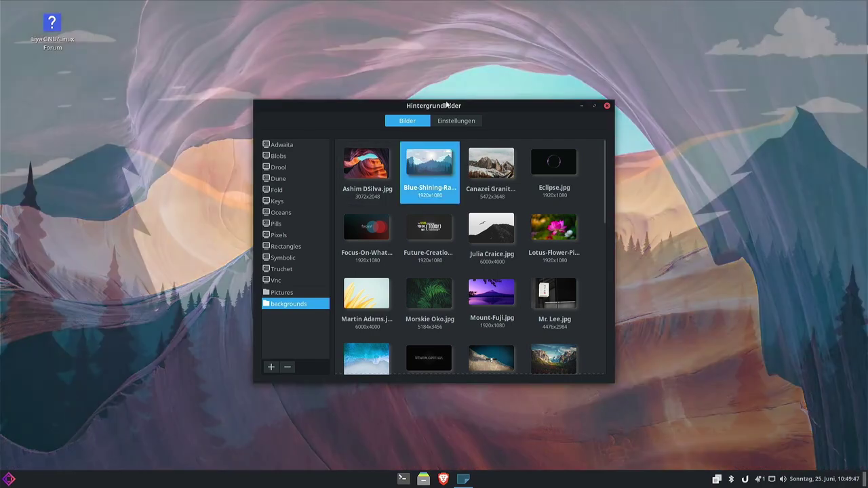
left_click_drag(442, 106, 628, 32)
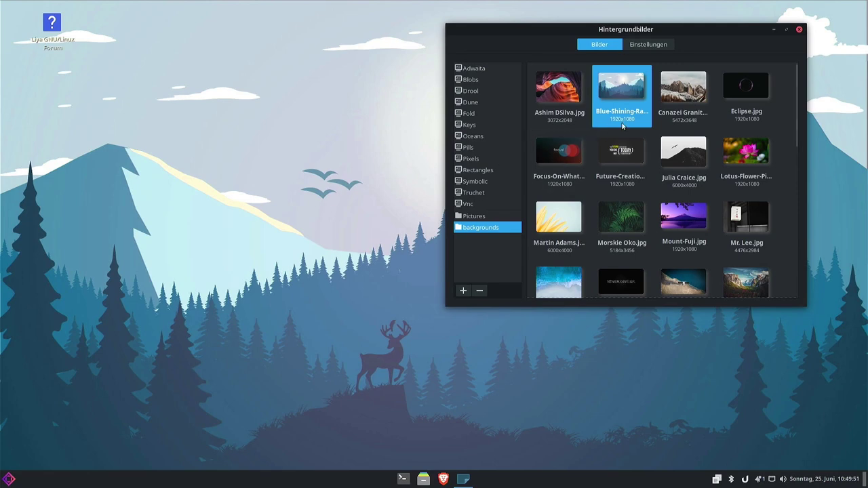
left_click(667, 92)
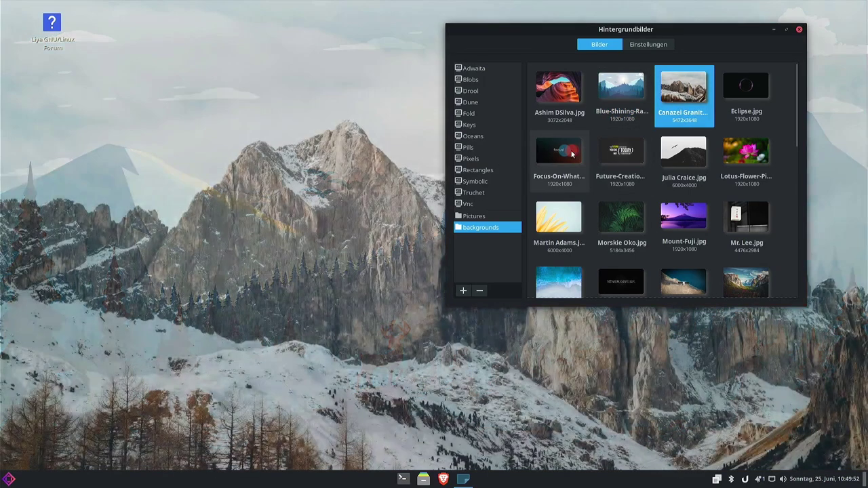
left_click(559, 151)
left_click_drag(622, 34, 548, 73)
left_click(536, 183)
left_click(600, 249)
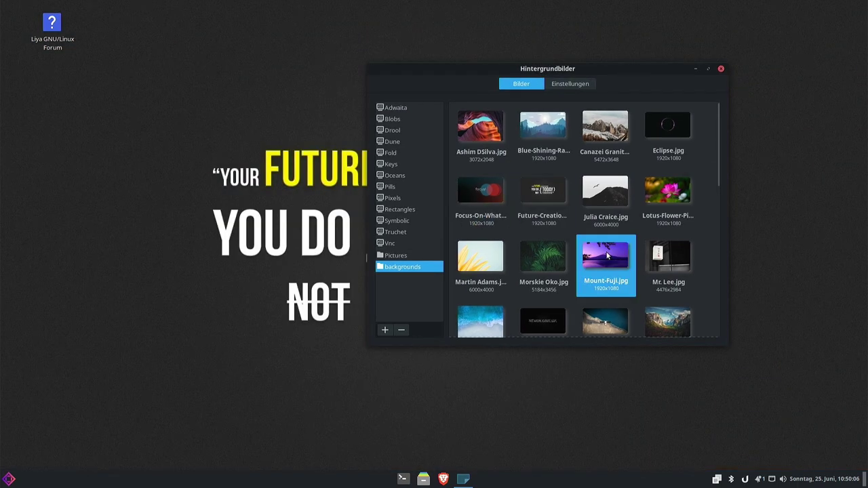
scroll(562, 187, "down", 1)
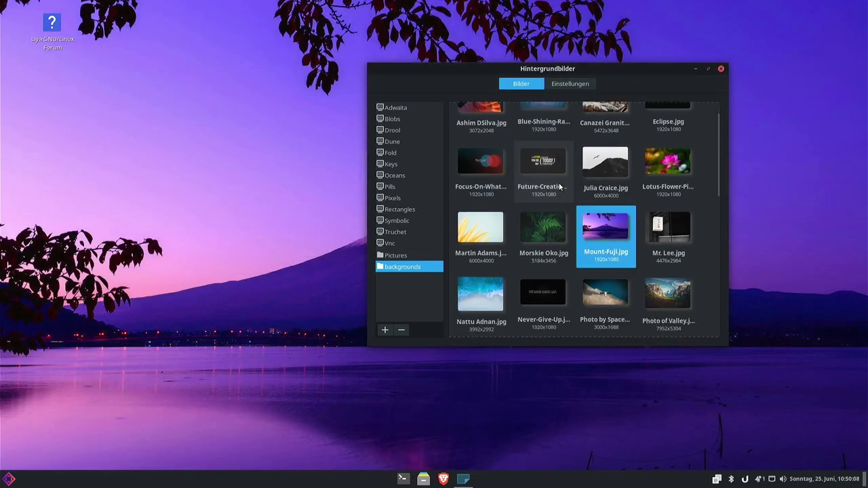
left_click(542, 292)
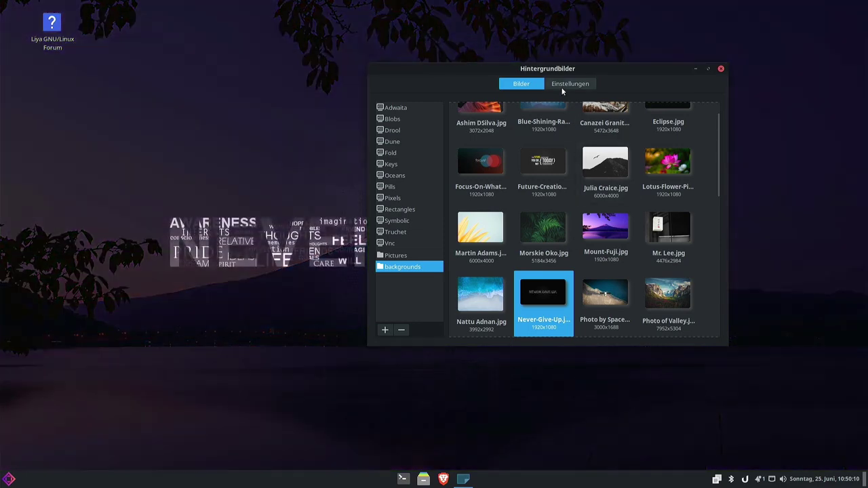
left_click_drag(574, 69, 530, 55)
Try the fiery red-and-teal landscape, then settle on the Blue-Shining mountain-and-deer wallpaper.
scroll(532, 212, "down", 4)
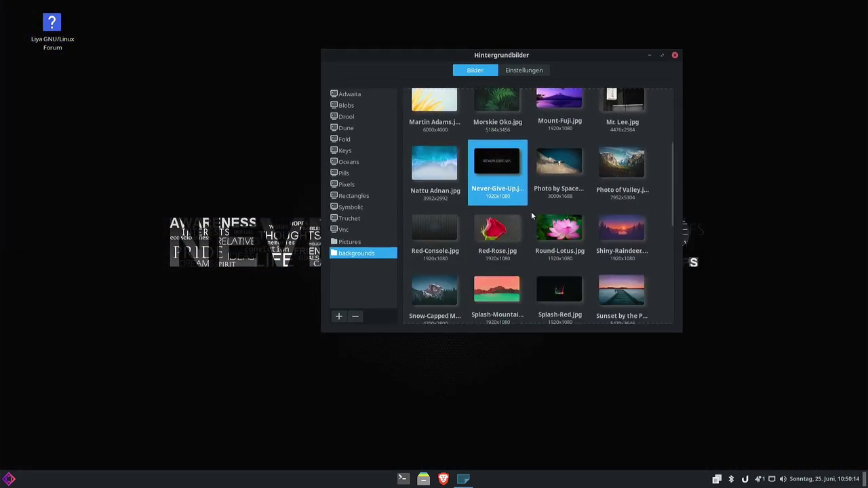
scroll(533, 210, "down", 3)
scroll(546, 196, "down", 3)
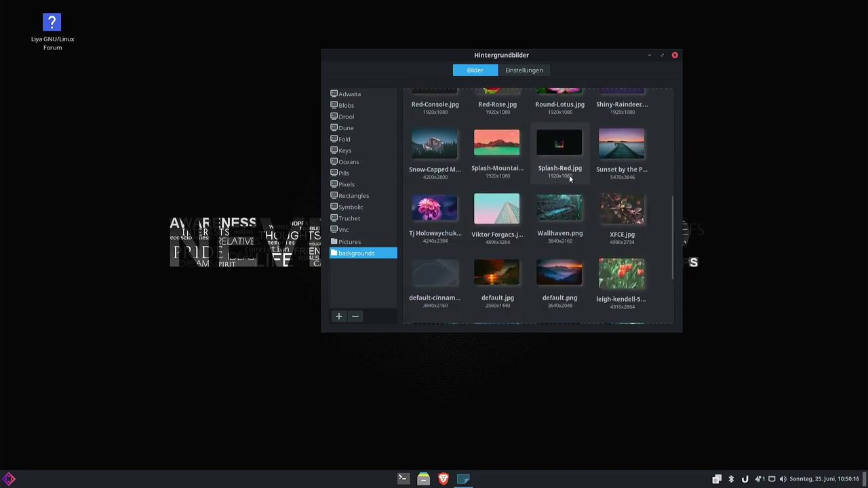
scroll(554, 194, "down", 3)
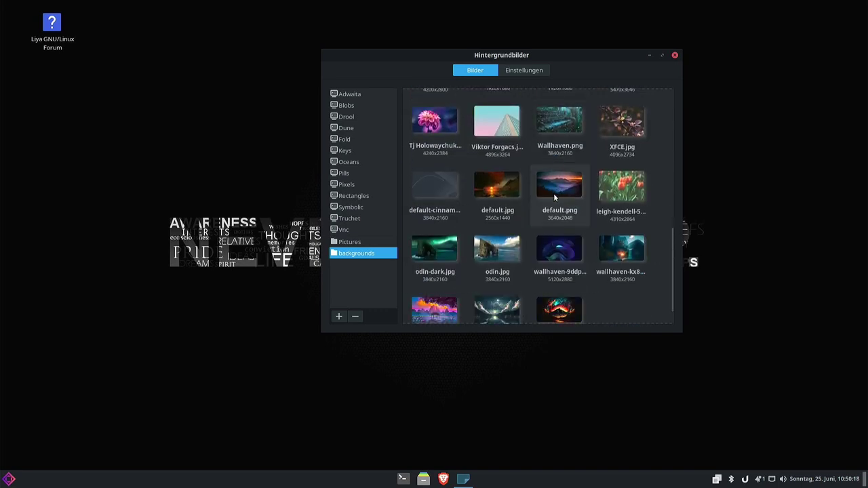
left_click(574, 267)
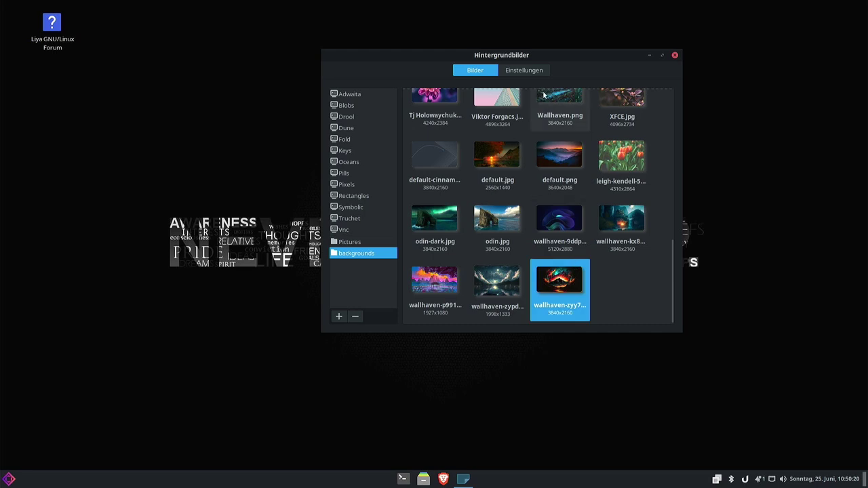
left_click_drag(520, 54, 613, 114)
scroll(553, 286, "up", 4)
scroll(554, 281, "up", 5)
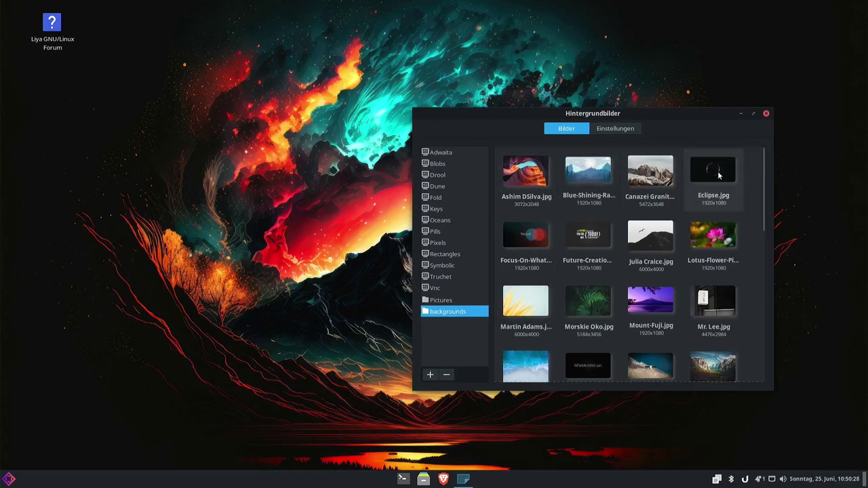
left_click(602, 170)
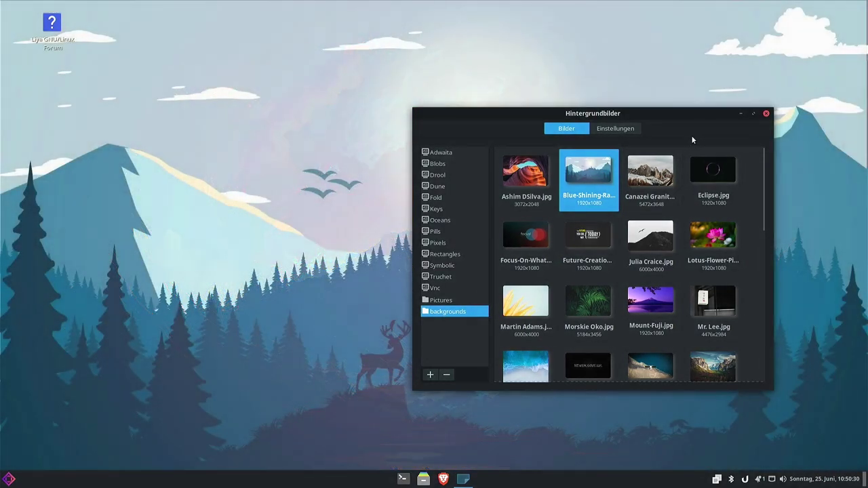
left_click(766, 114)
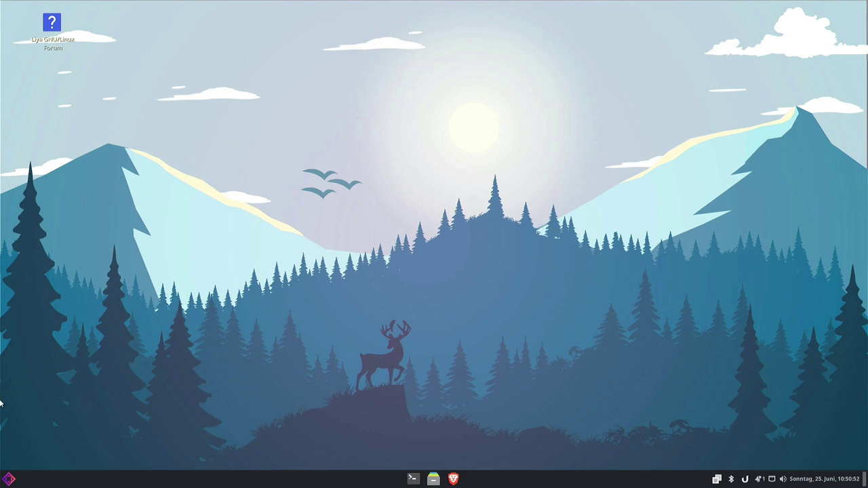
Launch Software hinzufügen/entfernen from the menu's Systemverwaltung category.
left_click(4, 479)
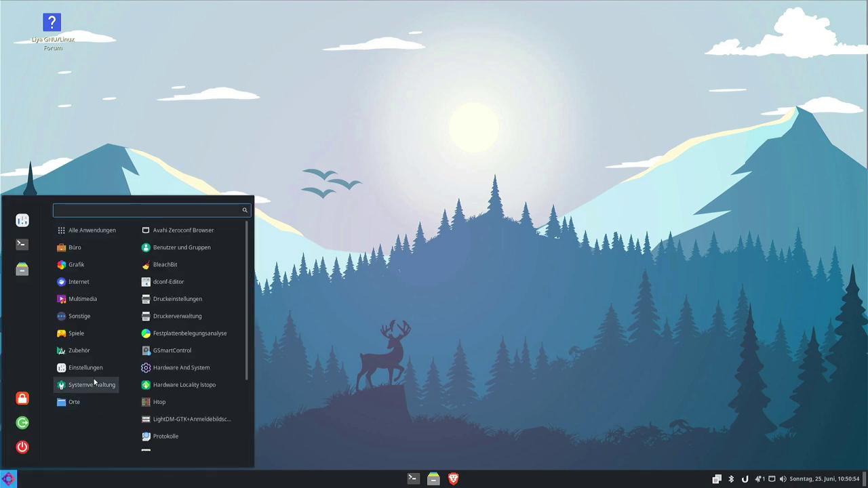
mouse_move(87, 391)
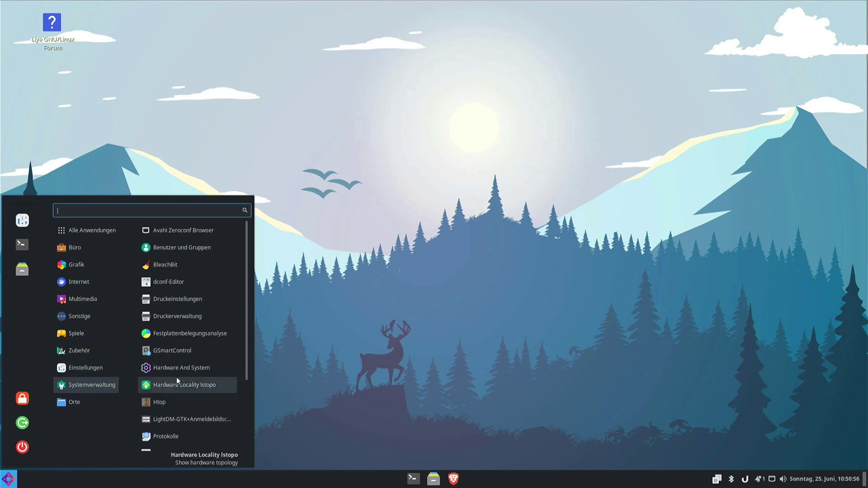
scroll(204, 355, "down", 2)
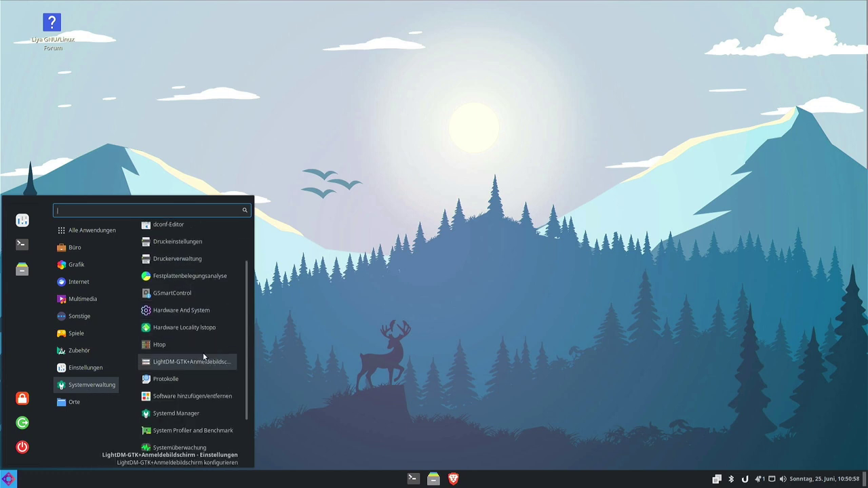
left_click(190, 396)
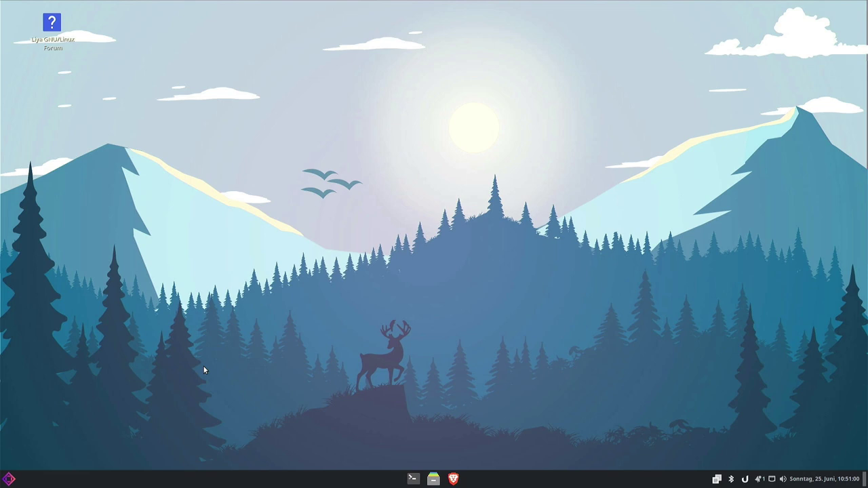
Show the Foto & Video package category in Pamac.
left_click_drag(68, 85, 333, 76)
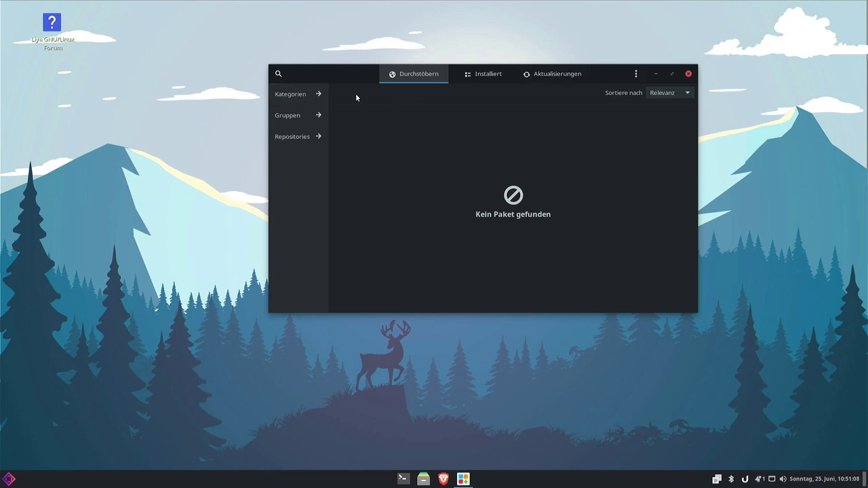
left_click(319, 93)
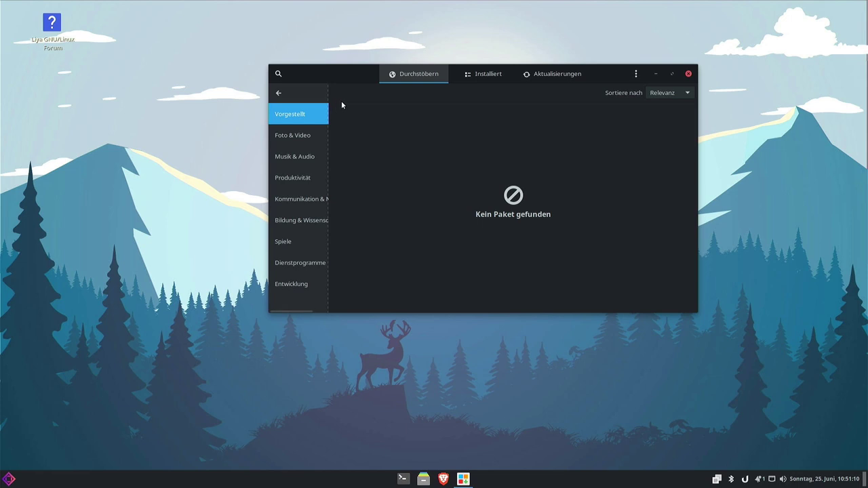
left_click(290, 134)
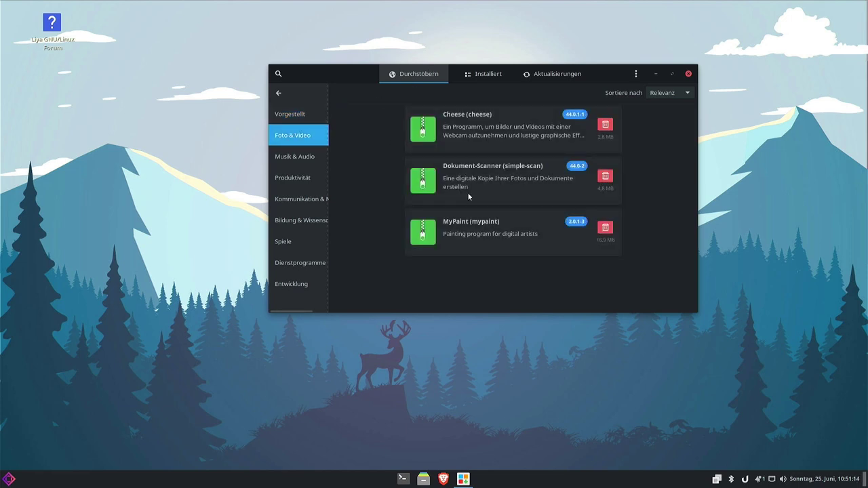
View pending Aktualisierungen filtered to Repositories, then bring up the options list.
left_click(488, 76)
left_click(531, 74)
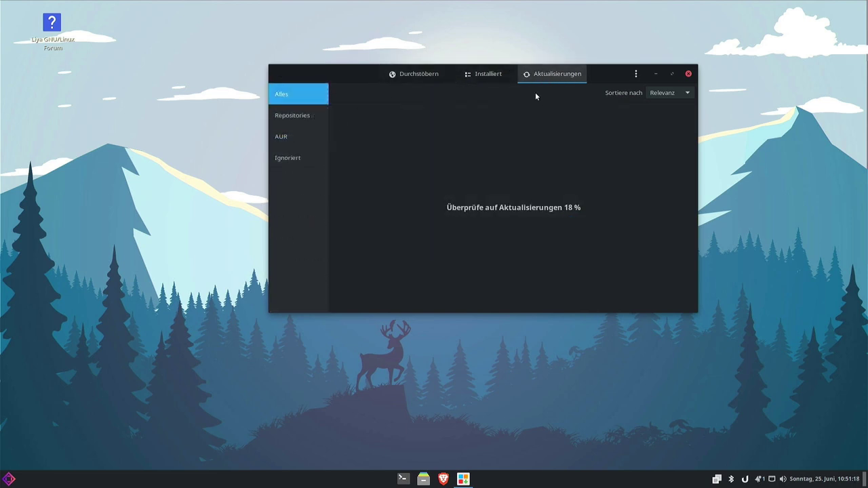
left_click(297, 119)
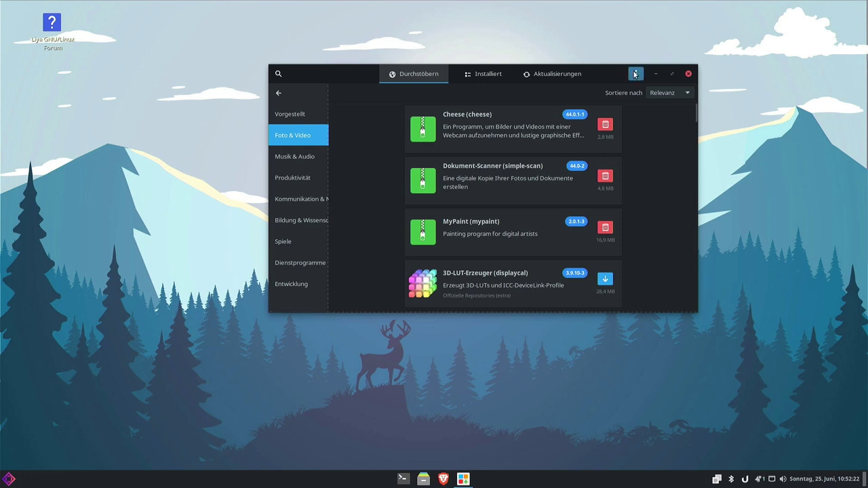
left_click(636, 74)
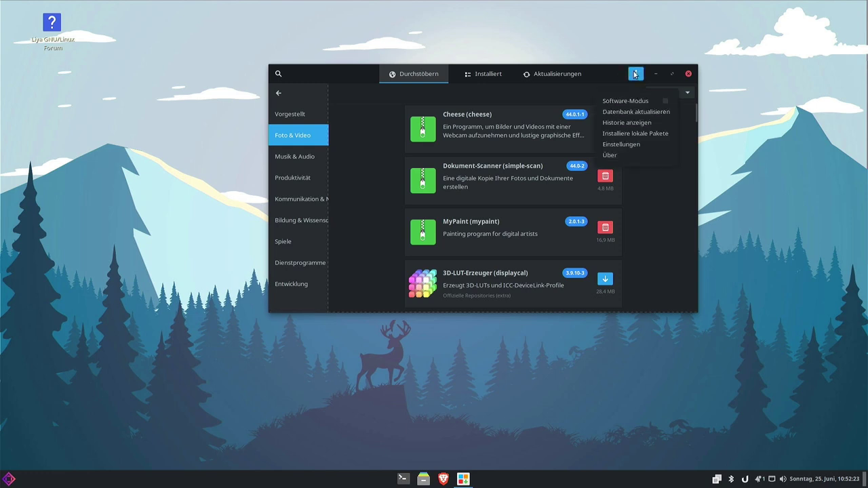
Set Parallele Downloads to 6, review the Fortgeschritten and Drittanbieter tabs, and close preferences.
left_click(625, 144)
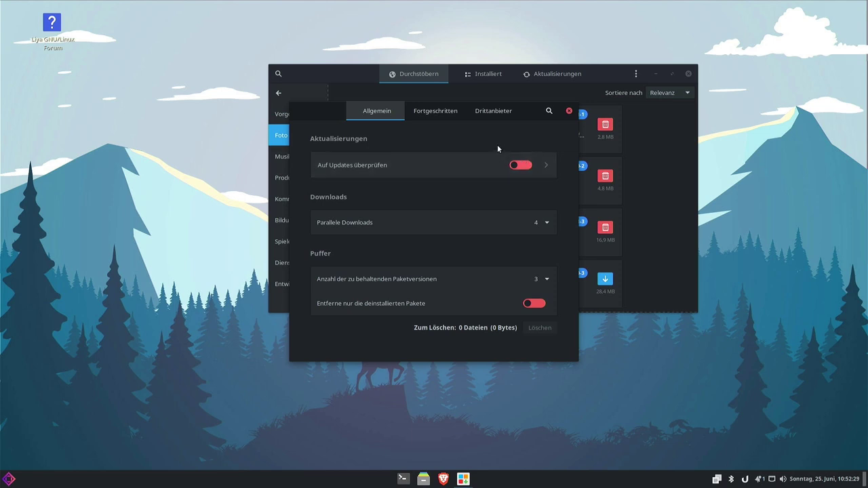
left_click(492, 215)
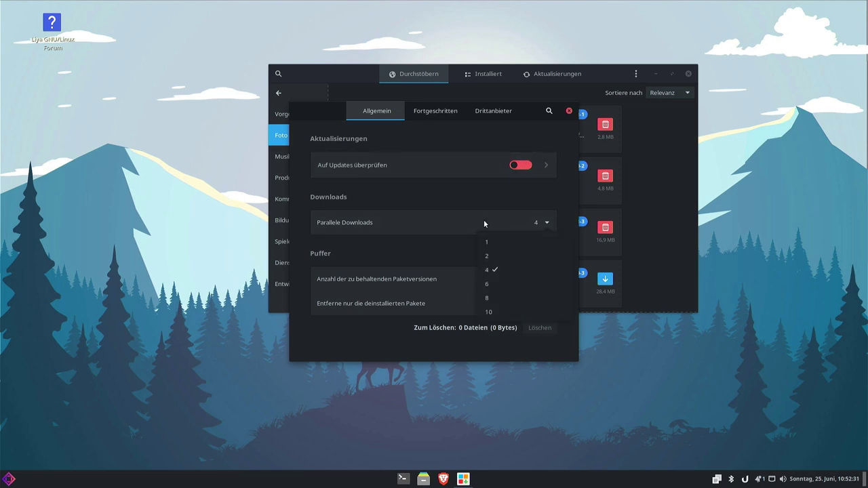
left_click(505, 282)
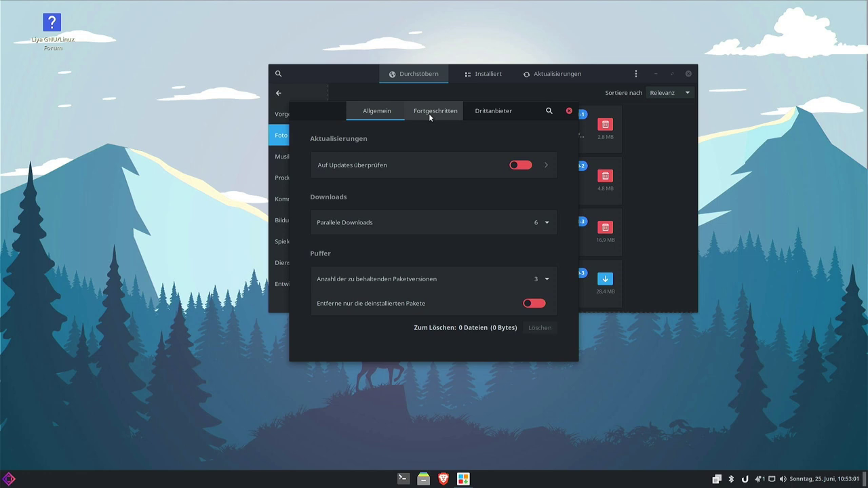
left_click(429, 113)
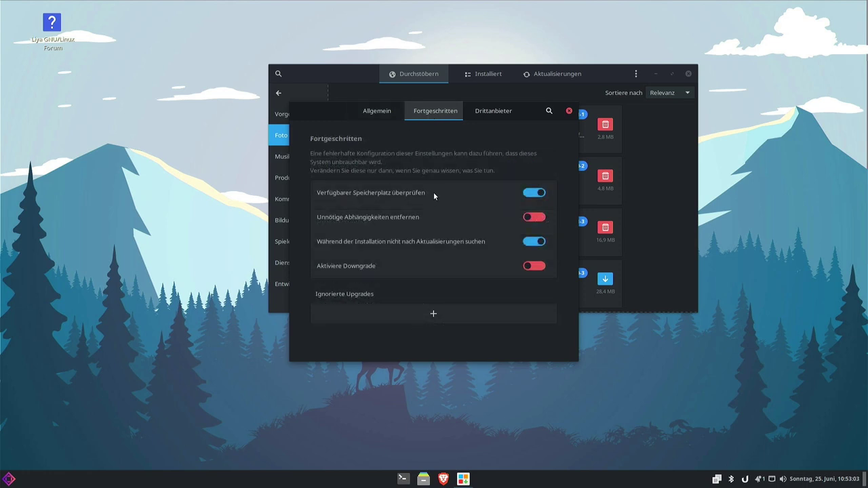
left_click(480, 112)
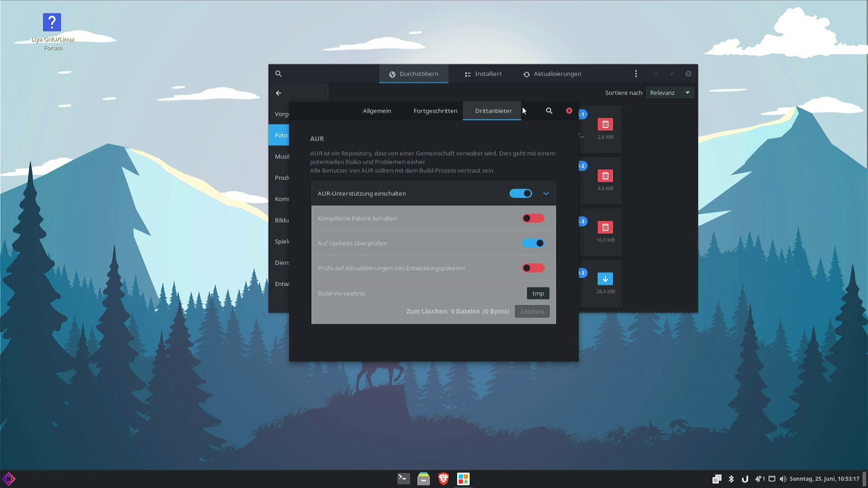
left_click(568, 111)
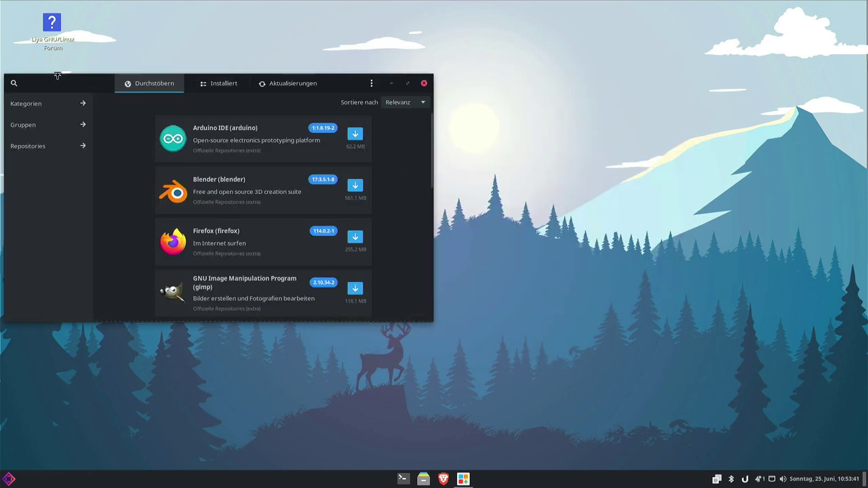
Search 'tweak' and install archlinux-tweak-tool-git, authorizing with the account password.
left_click_drag(62, 84, 266, 86)
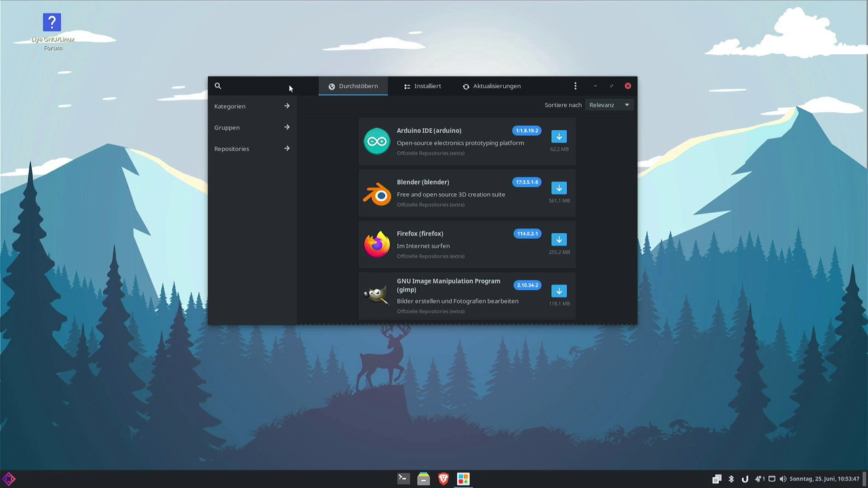
left_click(218, 85)
type("tweak")
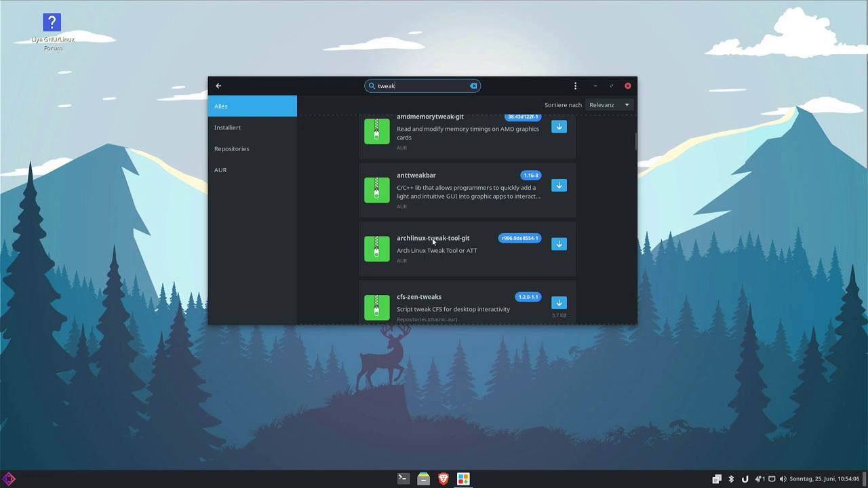
left_click(559, 244)
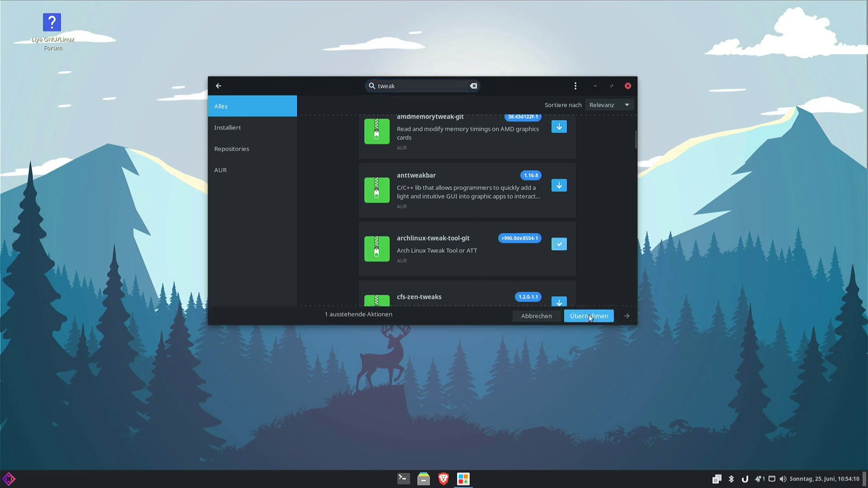
left_click(589, 316)
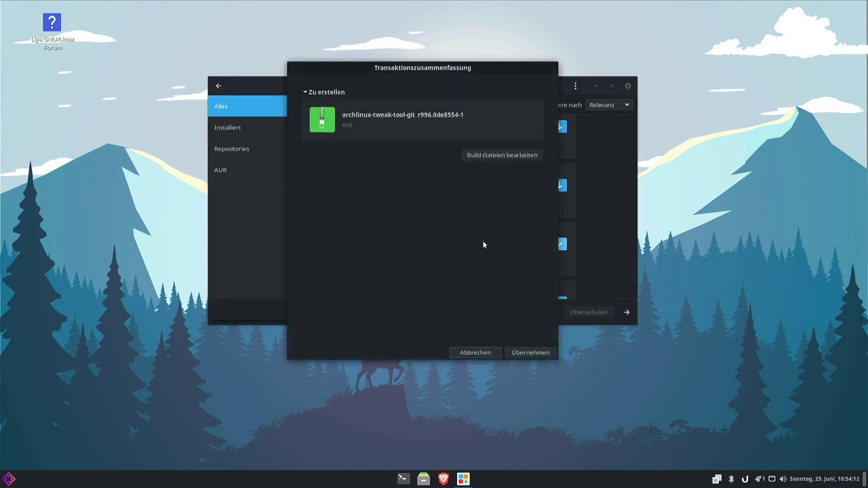
left_click(528, 353)
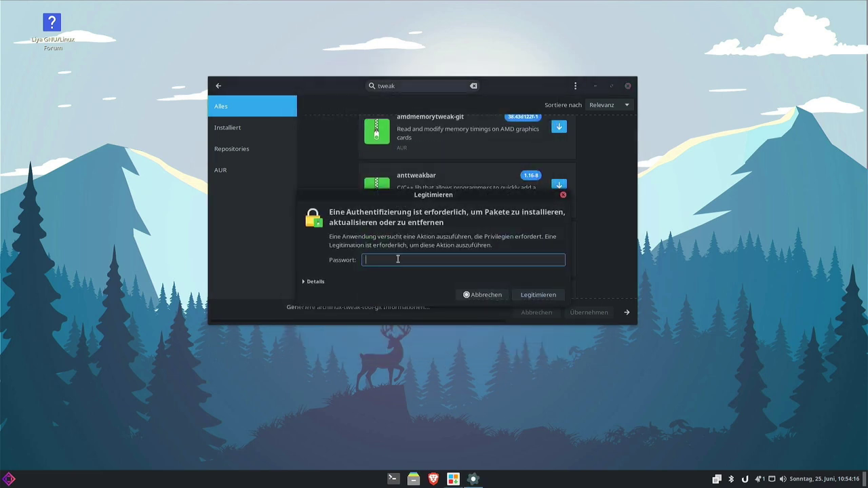
type("******")
key("Return")
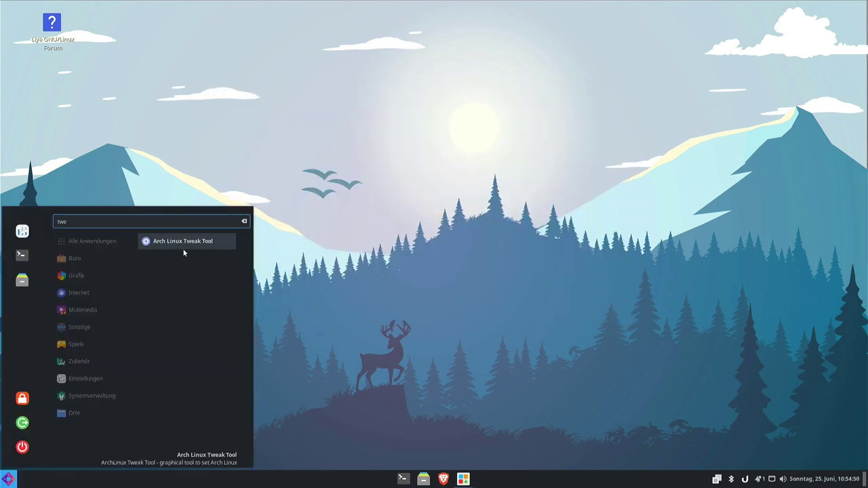
Launch Arch Linux Tweak Tool with the admin password and view its Autostart and Design pages.
left_click(173, 248)
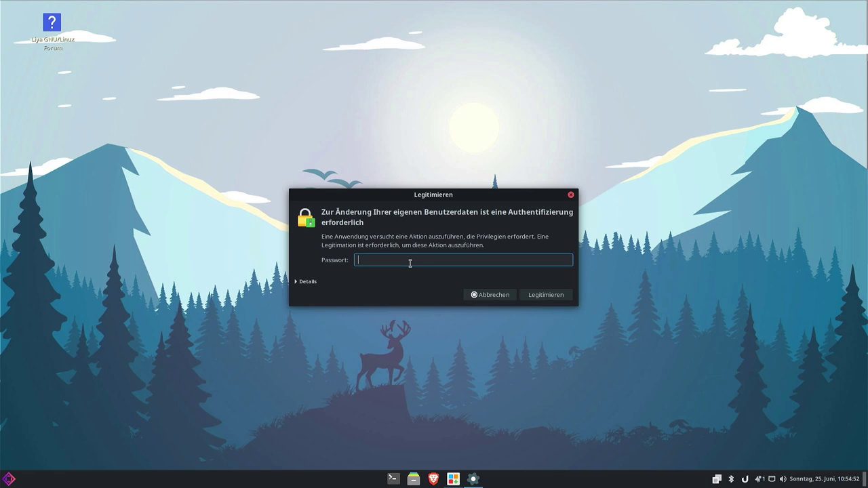
type("***")
key("Return")
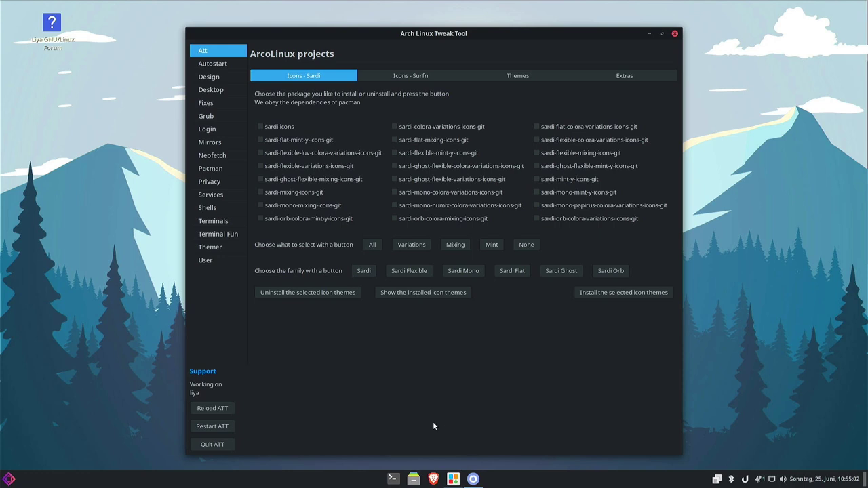
left_click(222, 66)
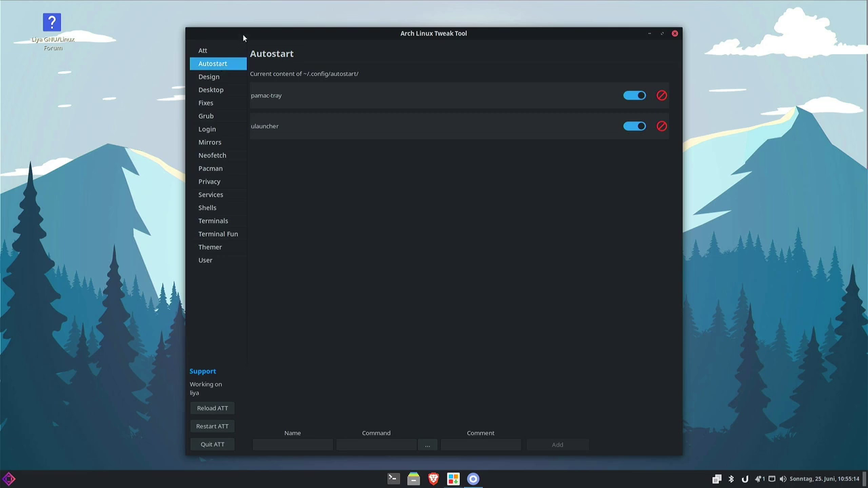
left_click(230, 78)
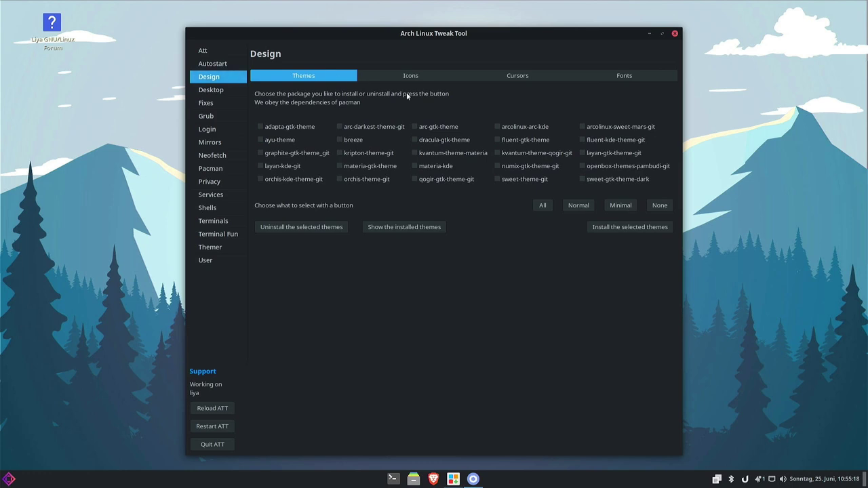
Check the Desktop installer's desktop list, then view the Fixes, Grub and Login Managers pages.
left_click(213, 92)
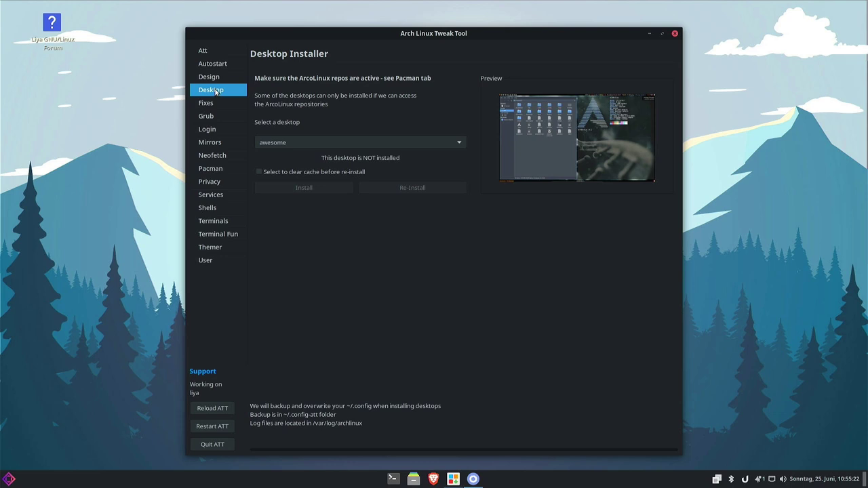
left_click(314, 141)
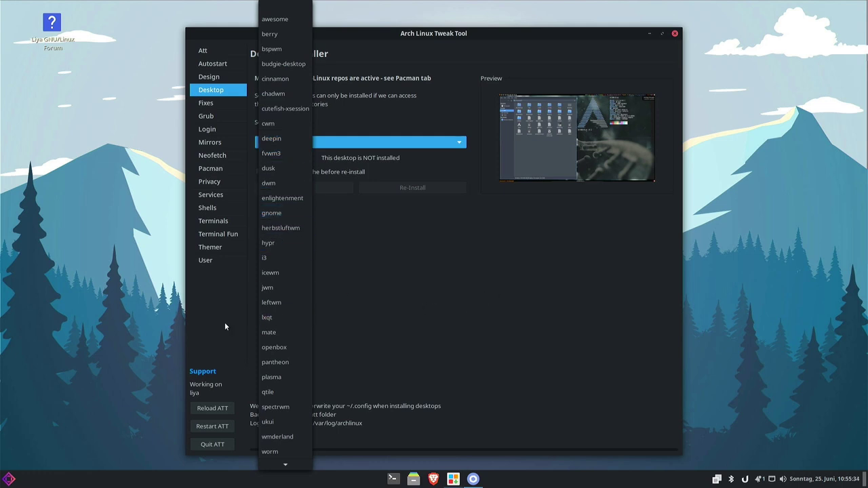
left_click(224, 322)
left_click(205, 102)
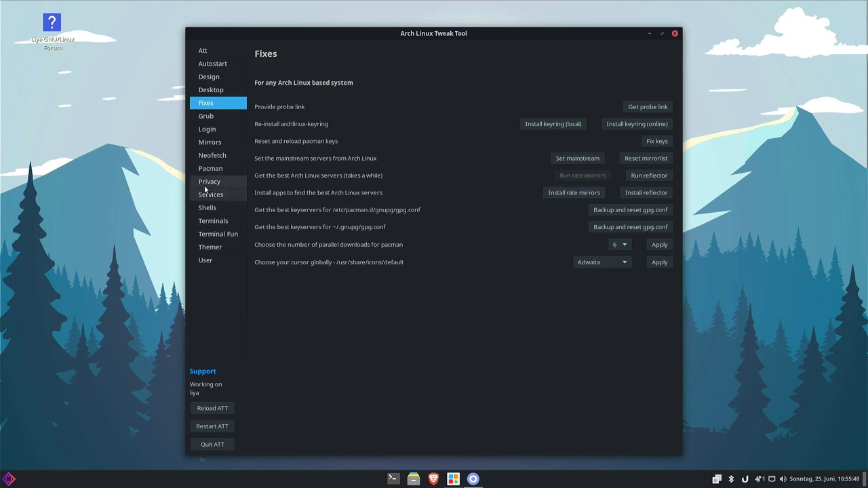
left_click(207, 116)
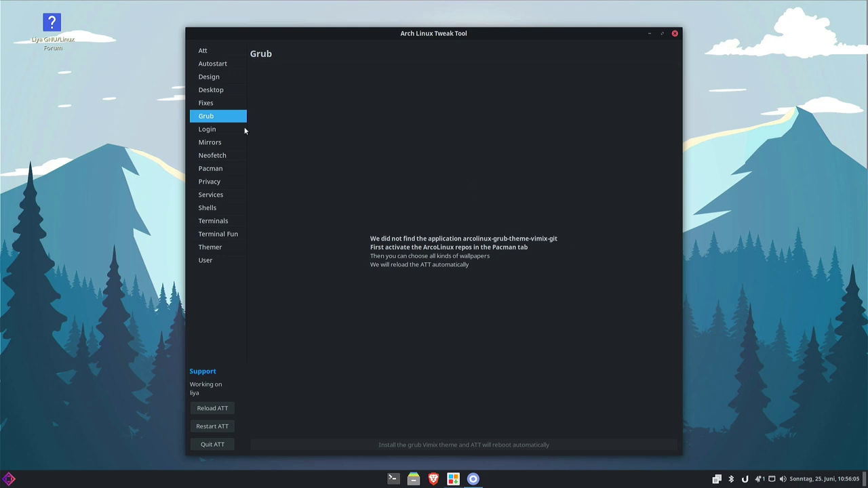
left_click(227, 134)
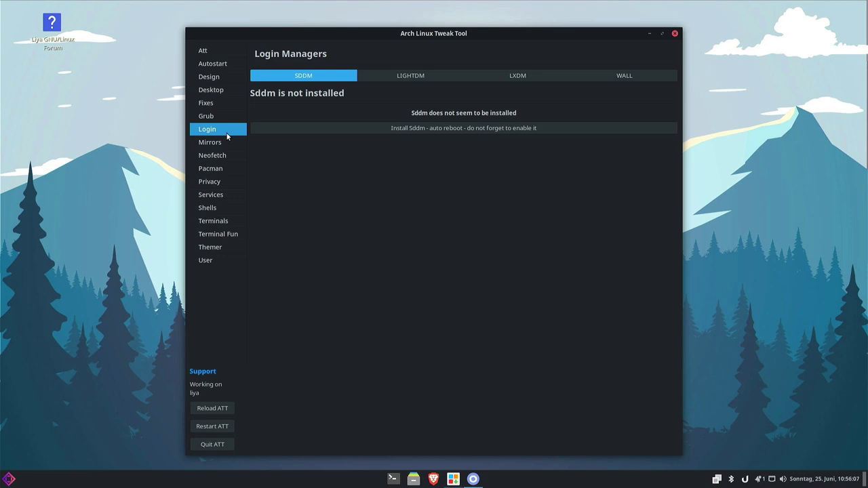
On the LightDM tab, set the greeter Gtk theme to Matcha-light-azul and cursor theme to Adwaita.
left_click(426, 76)
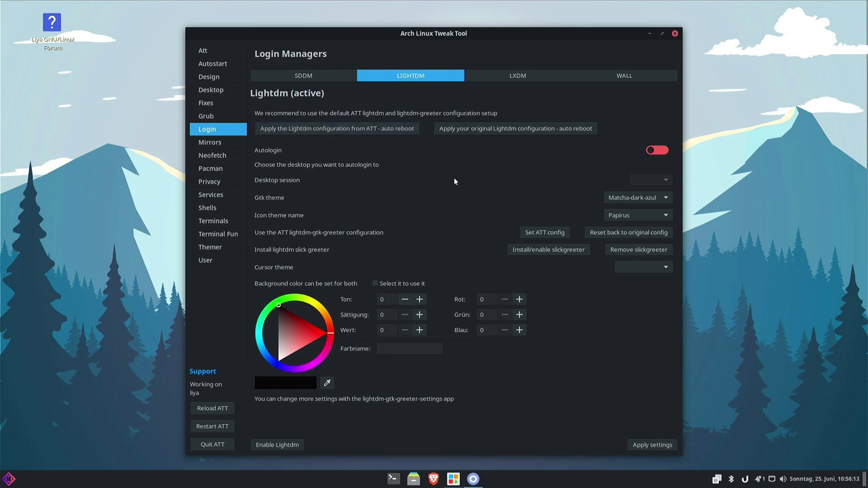
left_click(629, 198)
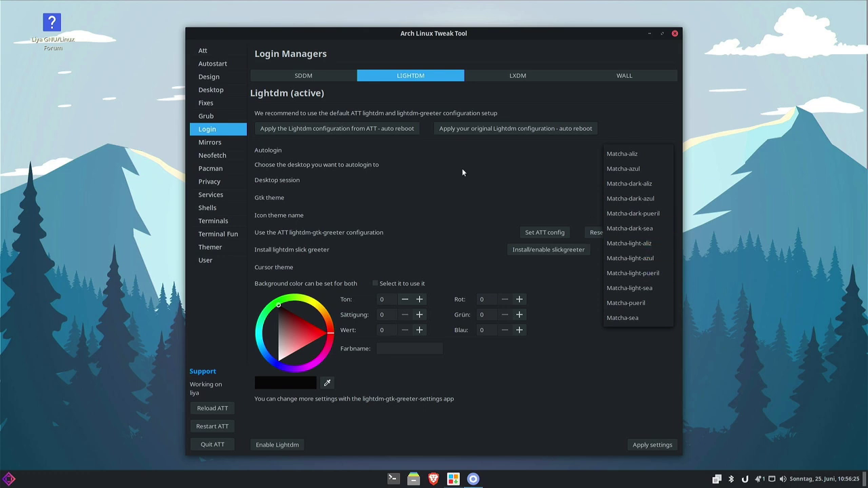
left_click(549, 199)
left_click(627, 197)
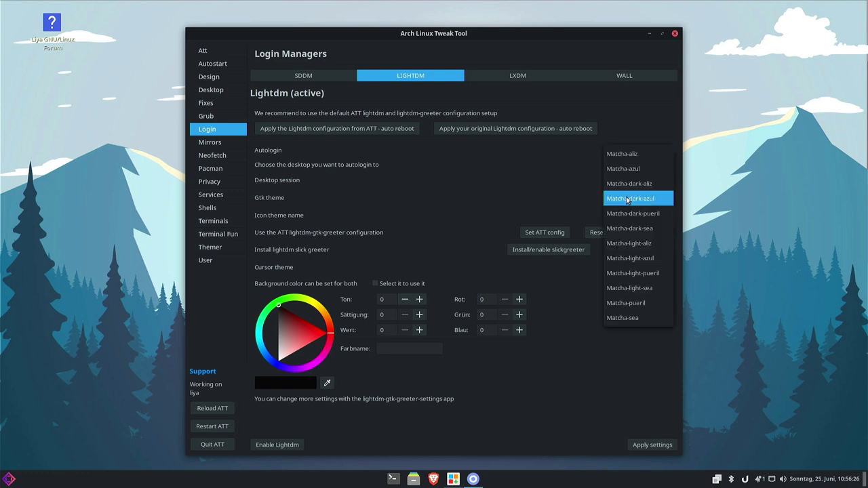
left_click(631, 259)
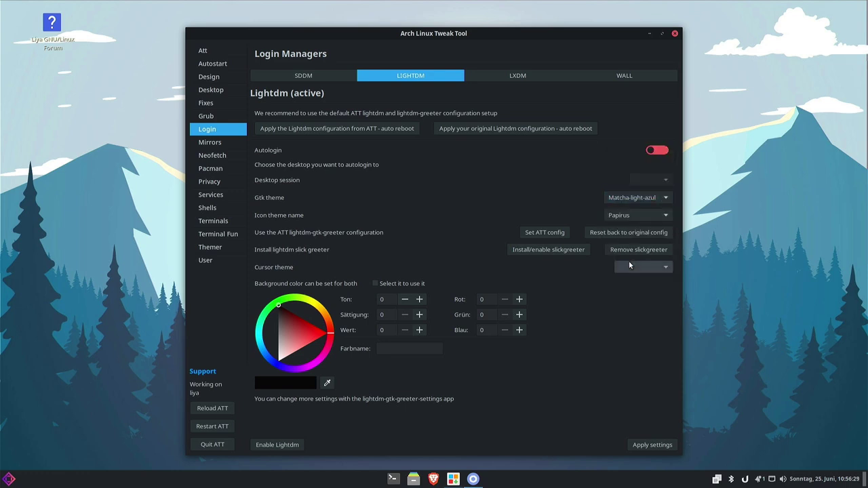
left_click(648, 445)
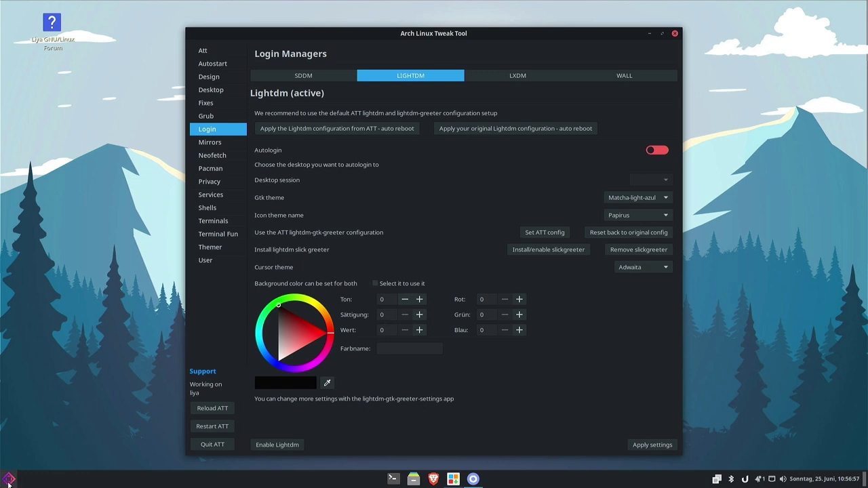
left_click(8, 481)
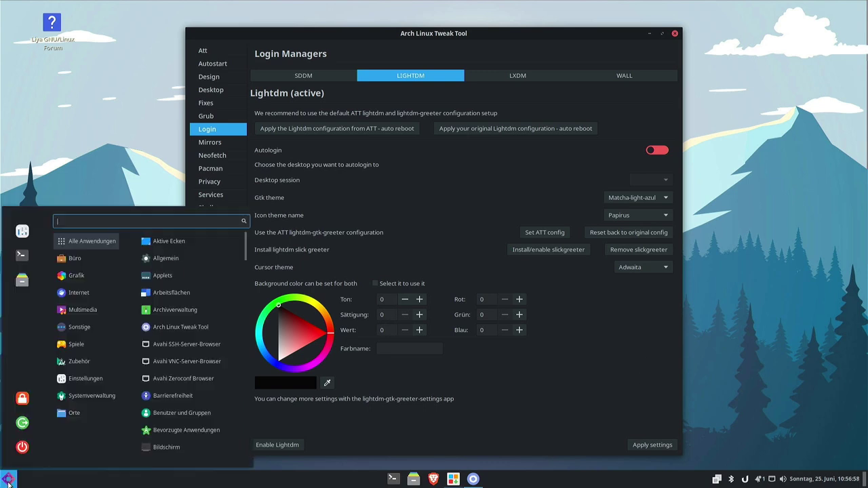
Log out of Cinnamon and sign back in with the account password at the LightDM greeter.
left_click(16, 425)
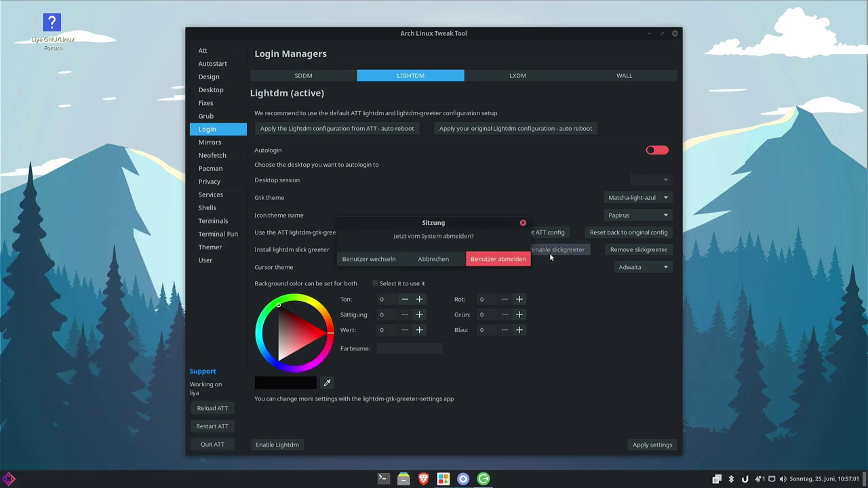
left_click(514, 259)
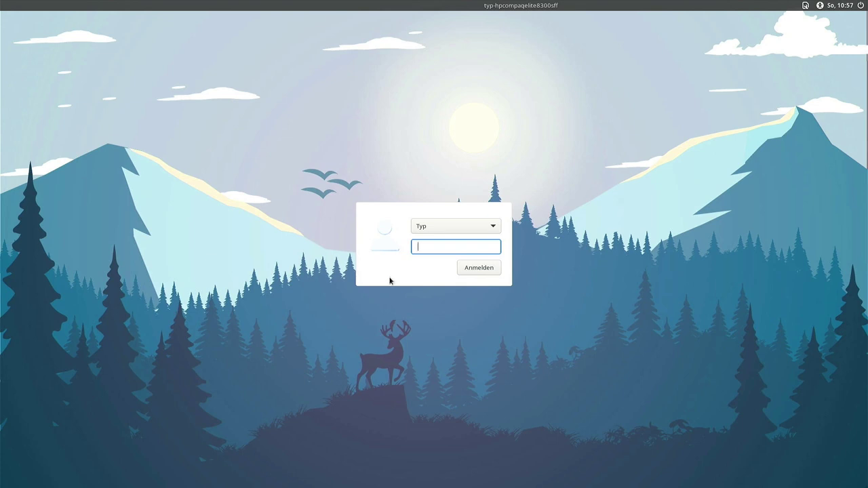
type("•••")
key("Return")
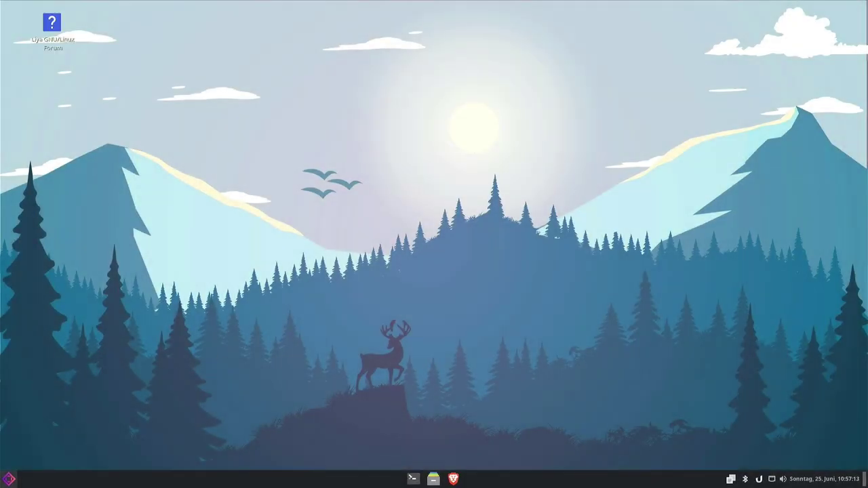
Launch Arch Linux Tweak Tool with the admin password, delete its leftover lock file, and reopen the menu.
left_click(9, 480)
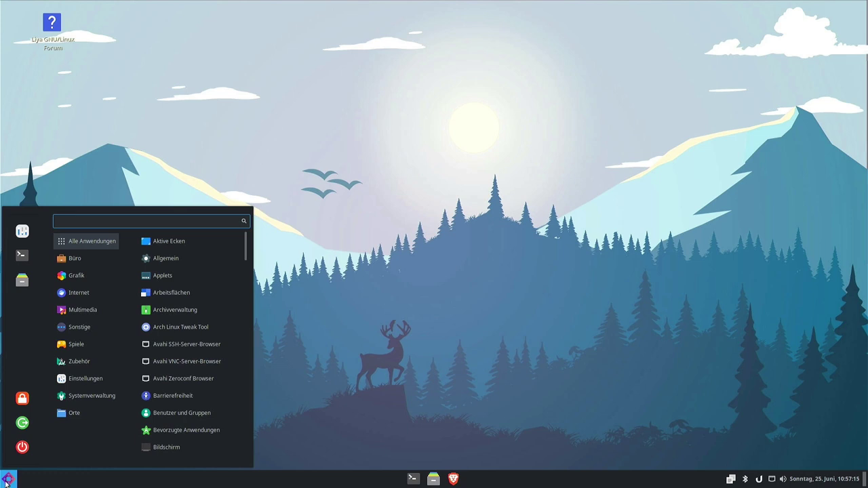
left_click(180, 326)
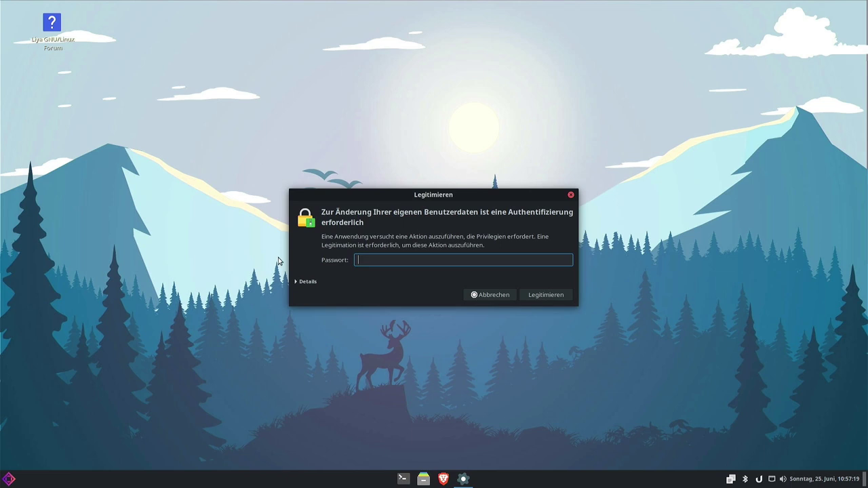
type("••")
key("Return")
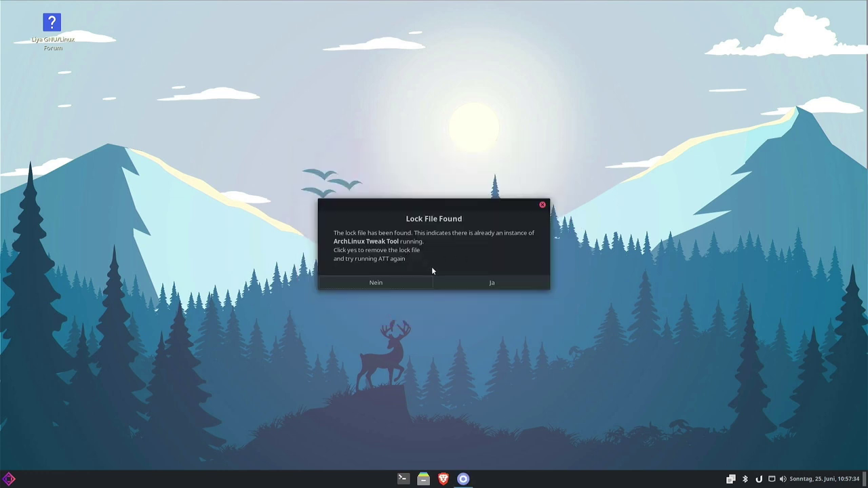
left_click(486, 282)
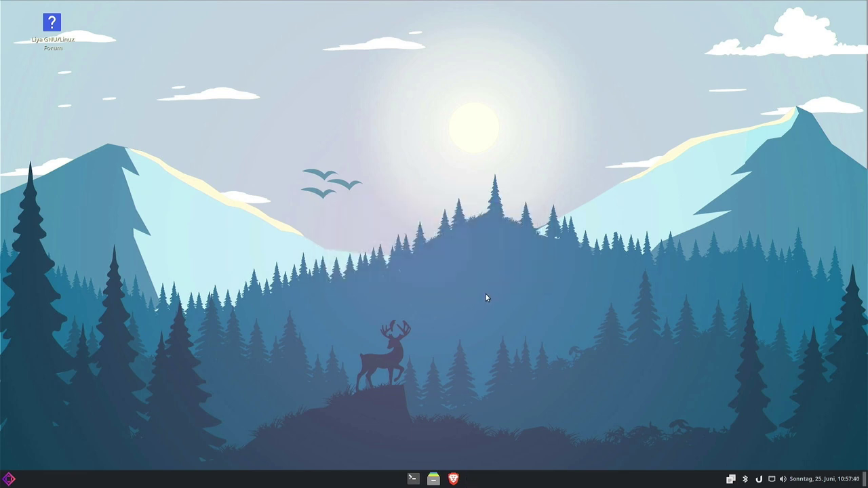
key("super")
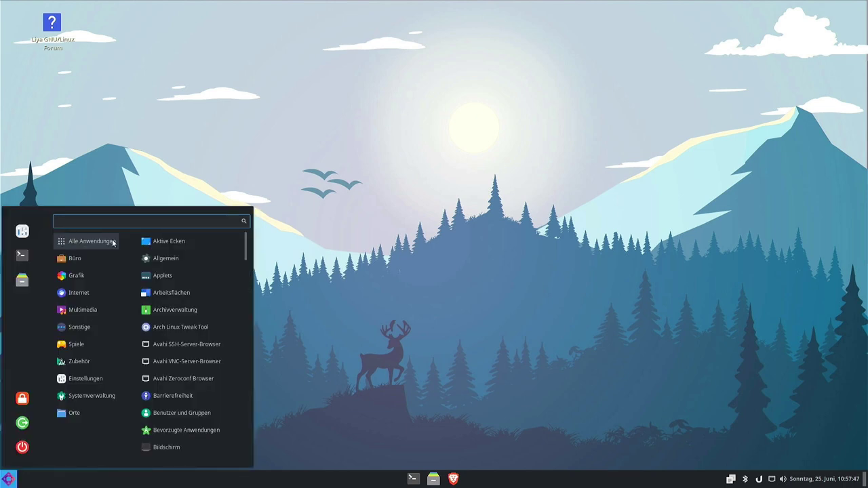
Relaunch Arch Linux Tweak Tool and bring up its Pacman Config Editor page.
left_click(177, 333)
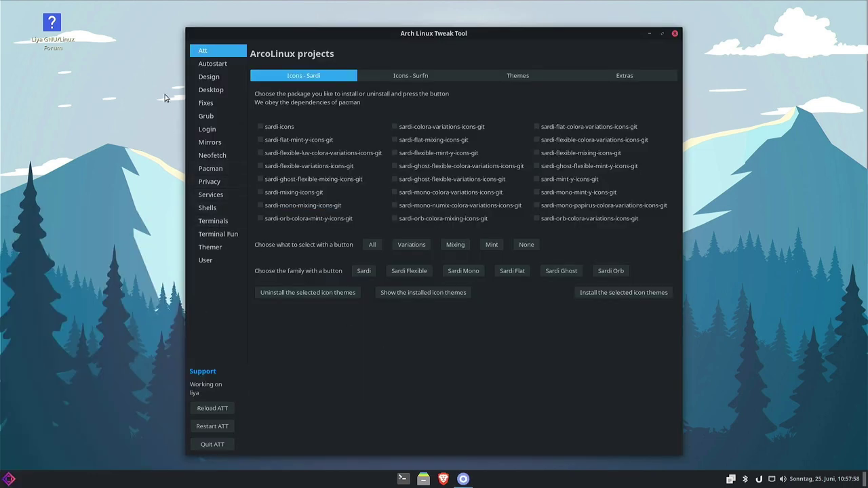
left_click(219, 170)
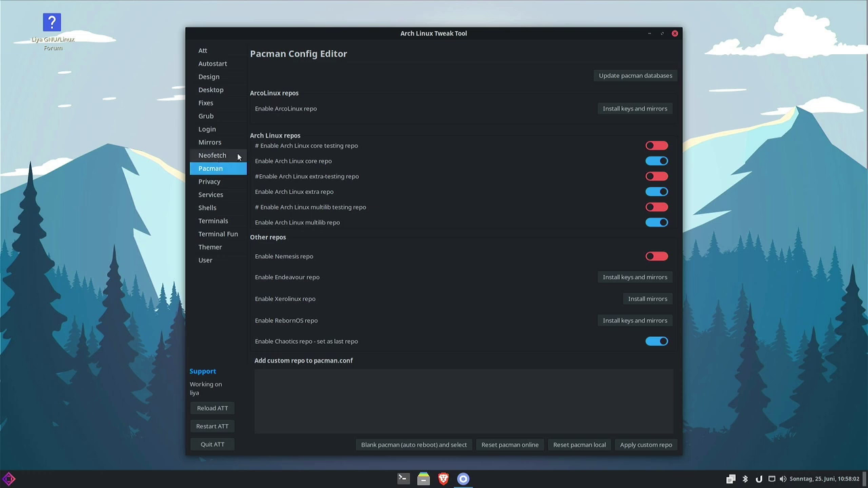
left_click(208, 143)
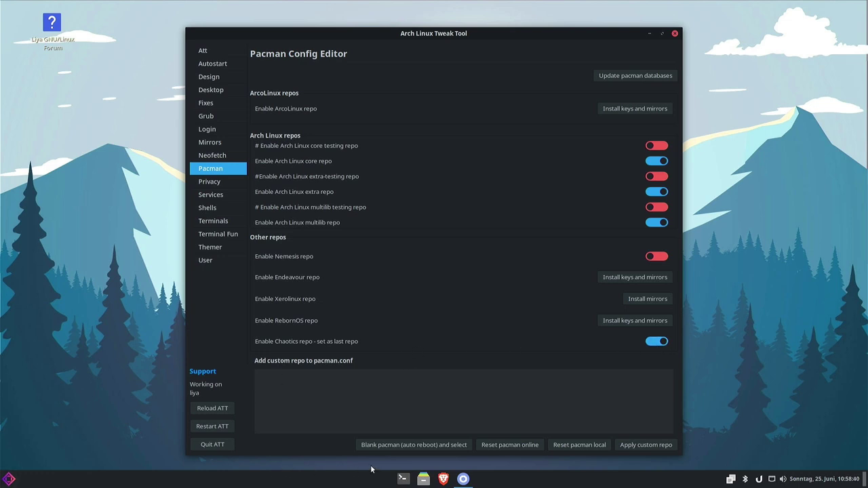
left_click(403, 477)
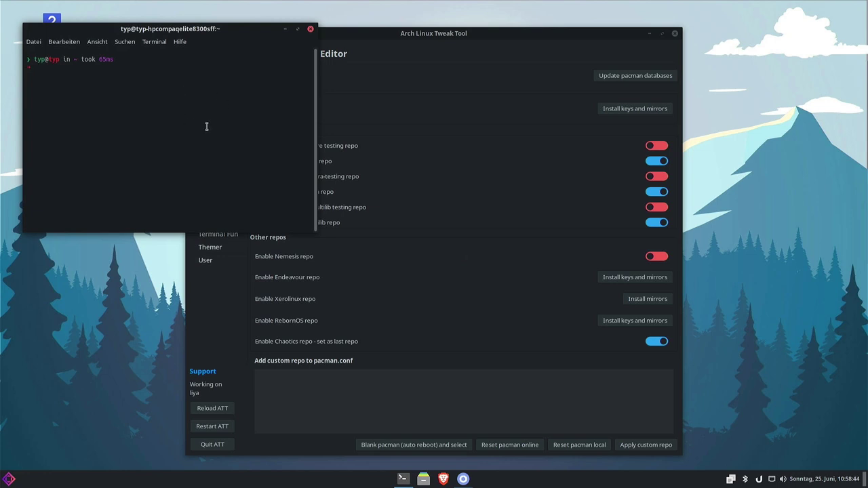
Enlarge the terminal text two steps and run 'sudo pacman -Syy' to sync package databases.
key("ctrl+plus")
key("ctrl+plus")
key("ctrl+plus")
key("ctrl+plus")
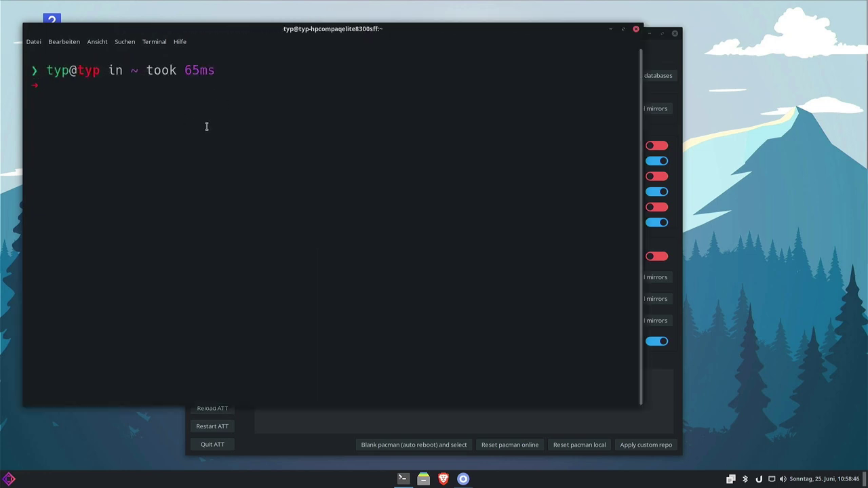
key("ctrl+plus")
type("sudo pacman -Syy")
key("Return")
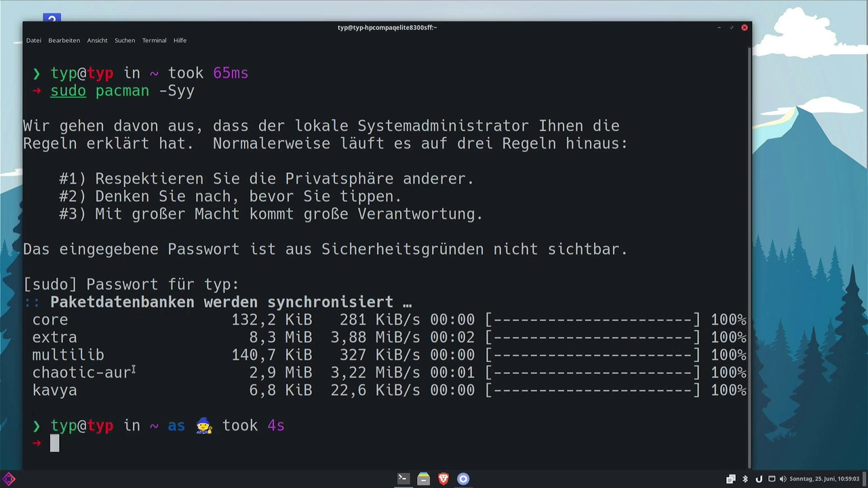
Highlight the kavya repository in the sync output, then close the terminal.
double_click(45, 391)
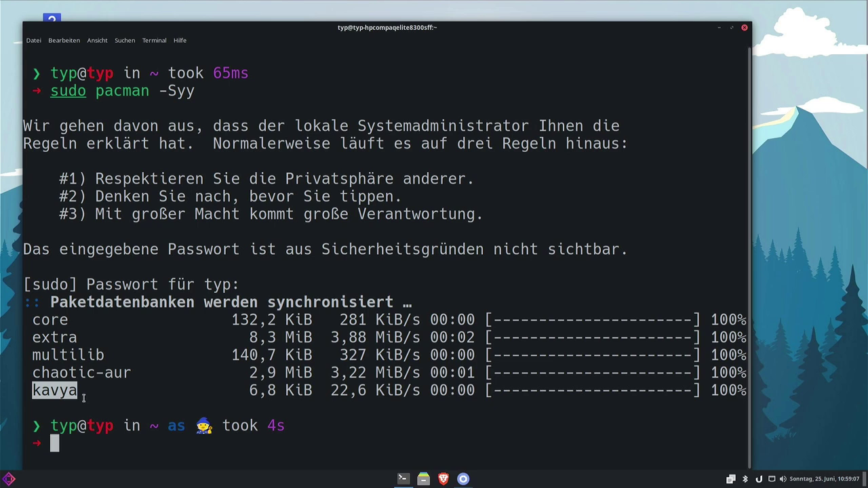
left_click(66, 384)
double_click(66, 385)
left_click(94, 386)
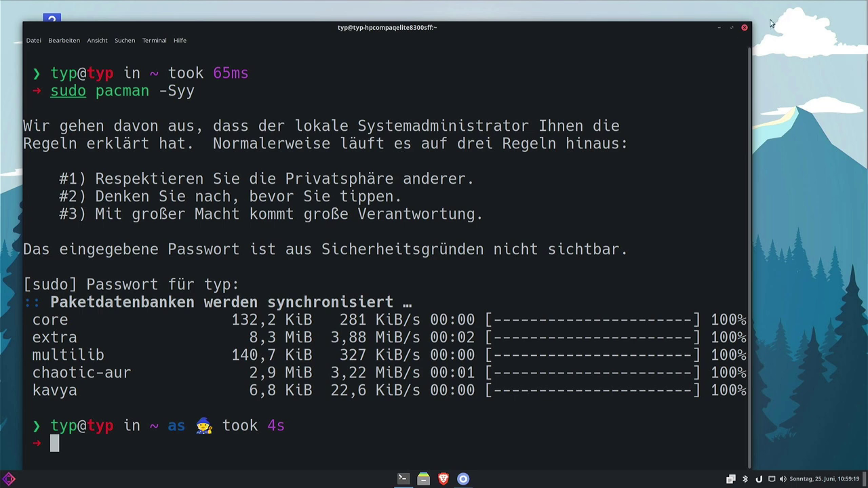
left_click(745, 29)
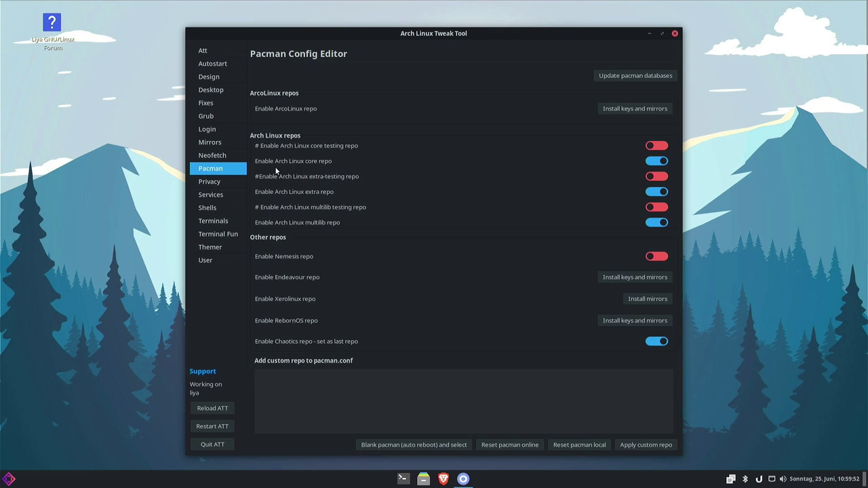
View the Mirrors page, which says ArcoLinux mirrors and keys must be installed first.
left_click(212, 142)
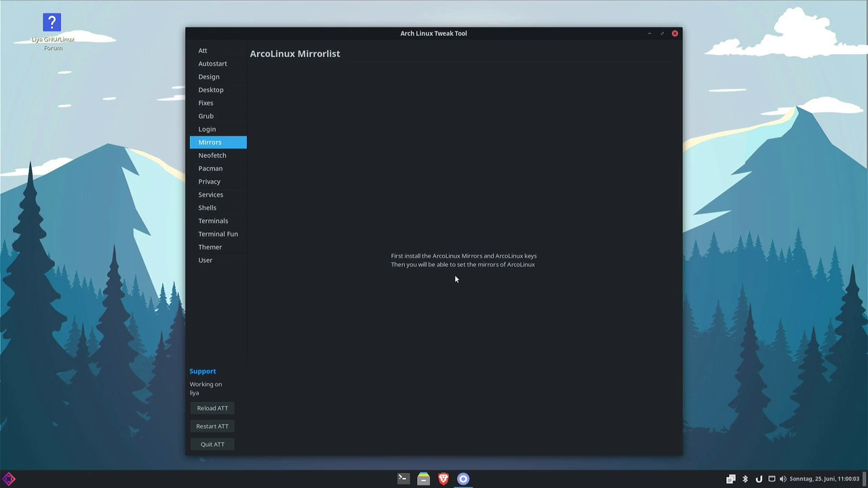
left_click(403, 479)
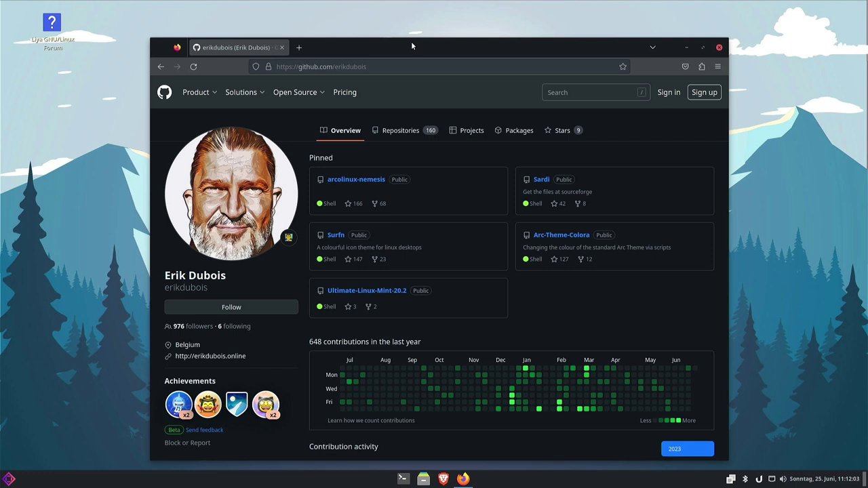
Open the arcolinux-nemesis repository and copy the first wget command under 'Arcolinux keys'.
left_click_drag(410, 45, 404, 39)
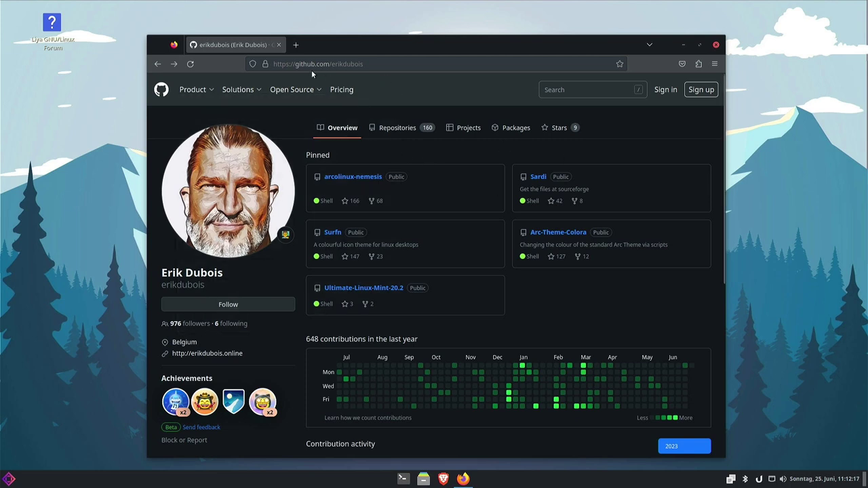
left_click(361, 180)
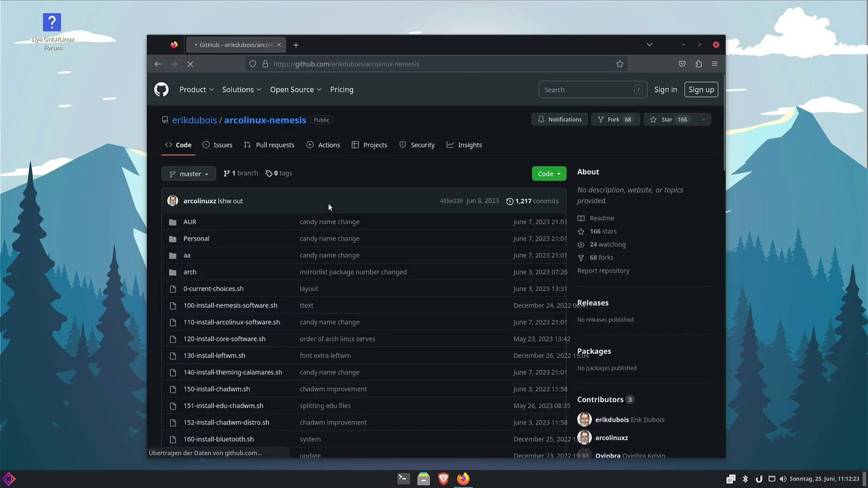
scroll(326, 210, "down", 5)
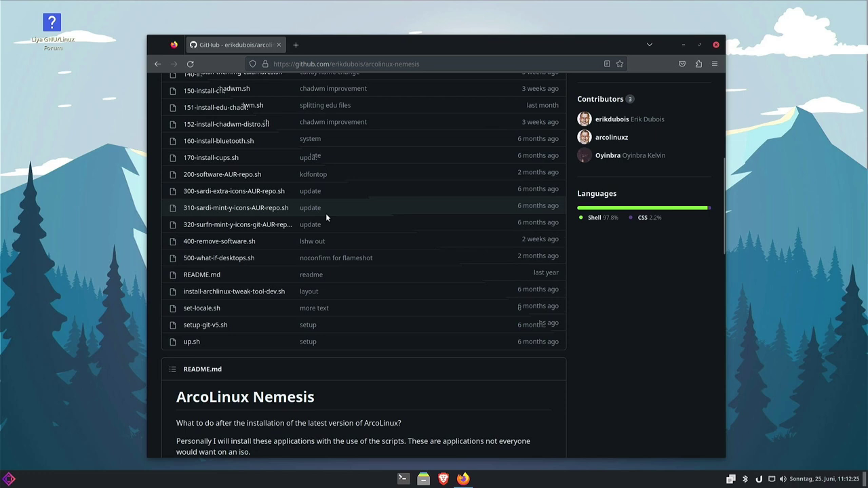
scroll(325, 213, "down", 5)
scroll(280, 152, "down", 2)
scroll(280, 152, "down", 6)
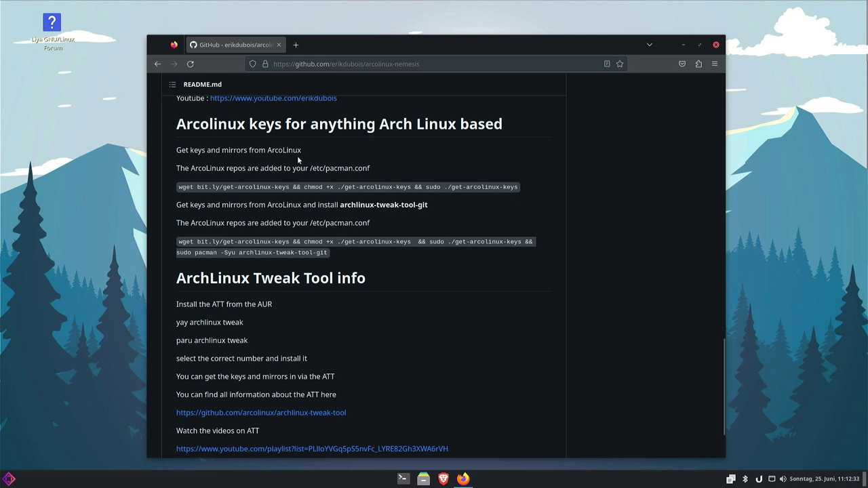
triple_click(255, 188)
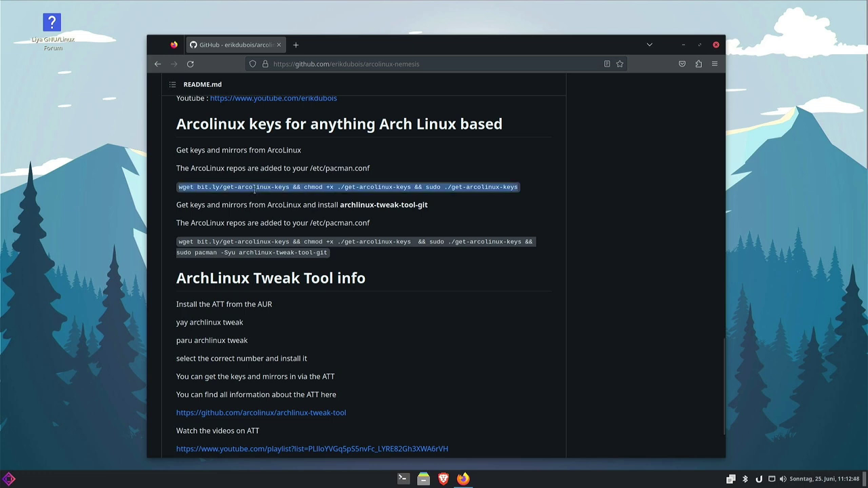
right_click(257, 189)
left_click(271, 198)
Paste and run the get-arcolinux-keys wget command in a terminal, entering the sudo password.
left_click(402, 479)
key("ctrl+shift+v")
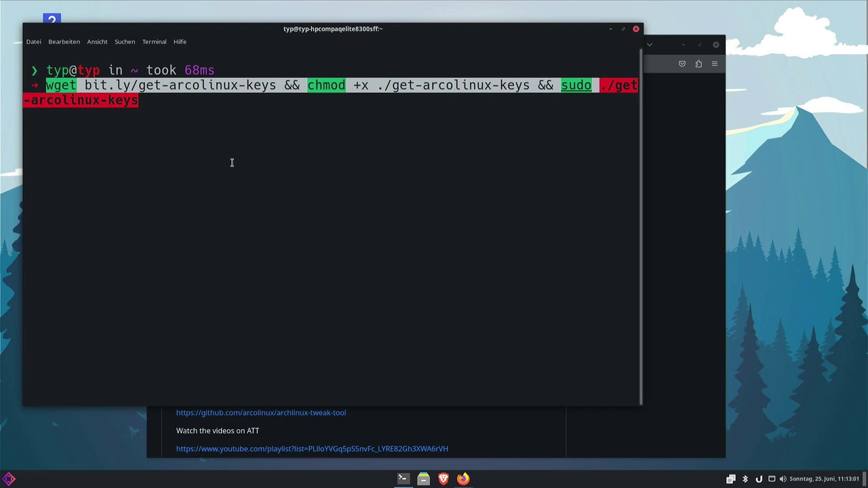
key("Return")
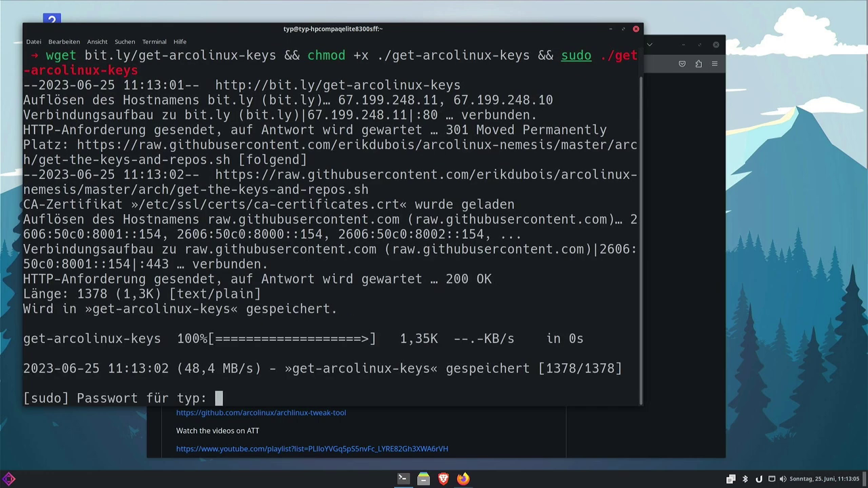
key("Return")
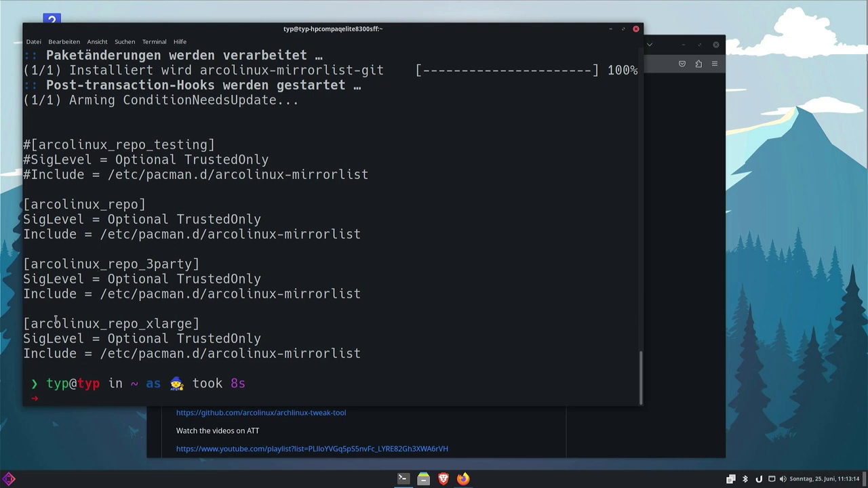
Highlight the new arcolinux_repo, arcolinux_repo_3party, arcolinux_repo_xlarge and commented-out testing repo entries.
left_click_drag(62, 324, 161, 324)
left_click_drag(91, 264, 169, 264)
left_click_drag(69, 205, 135, 204)
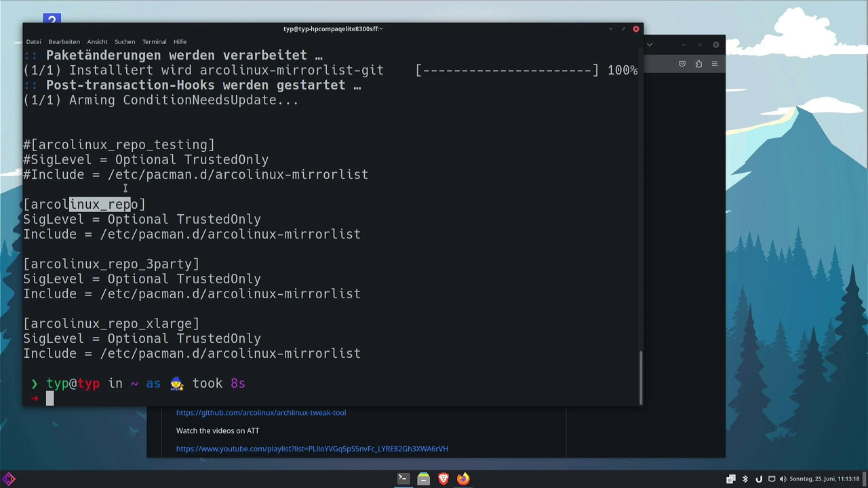
left_click_drag(24, 144, 102, 145)
left_click(176, 142)
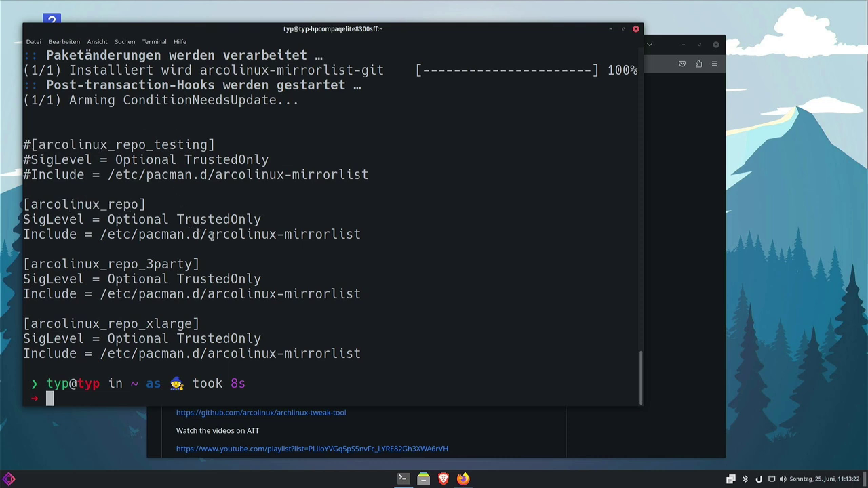
left_click_drag(23, 145, 35, 145)
triple_click(34, 145)
left_click(38, 168)
Clear the screen and run 'sudo pacman -Syy' to download the arcolinux_repo databases.
key("ctrl+l")
type("s")
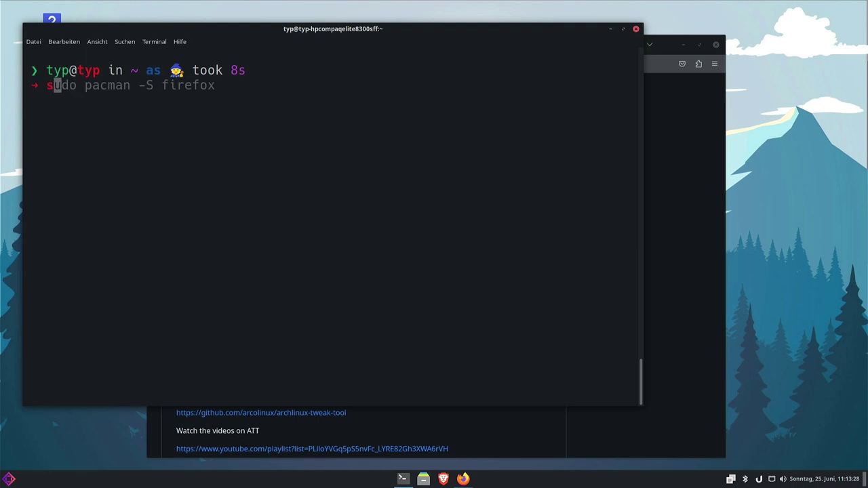
type("udo pacman ")
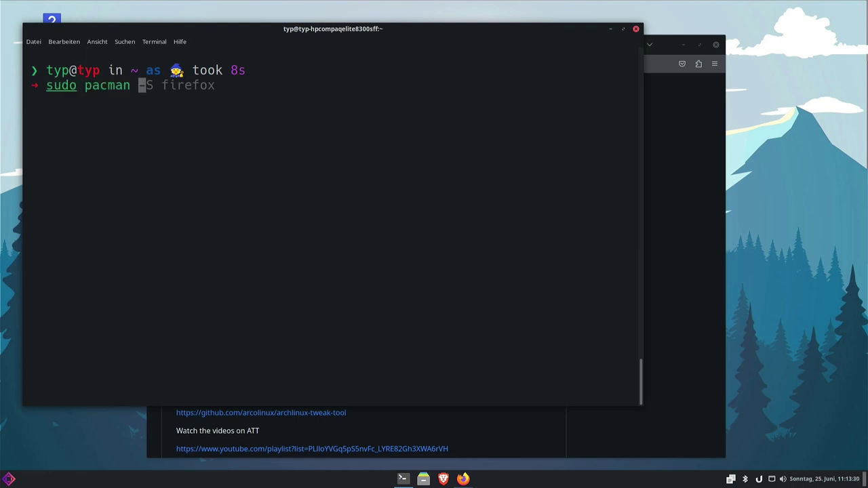
type("-Syy")
key("Return")
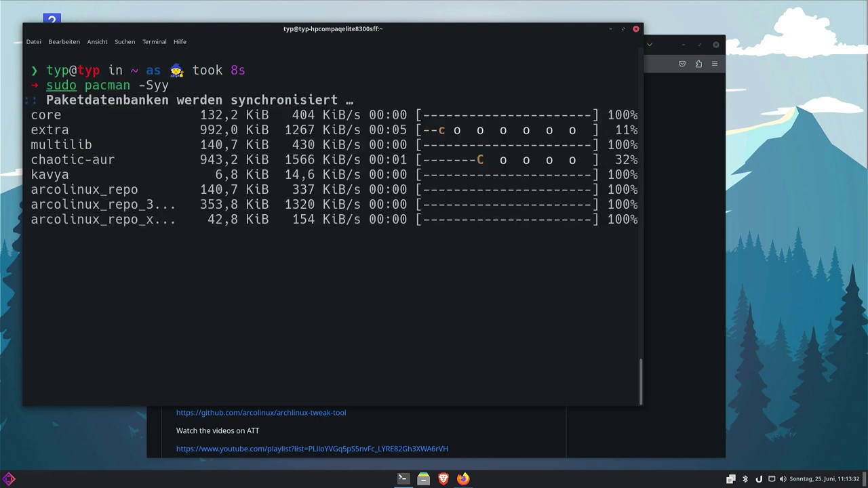